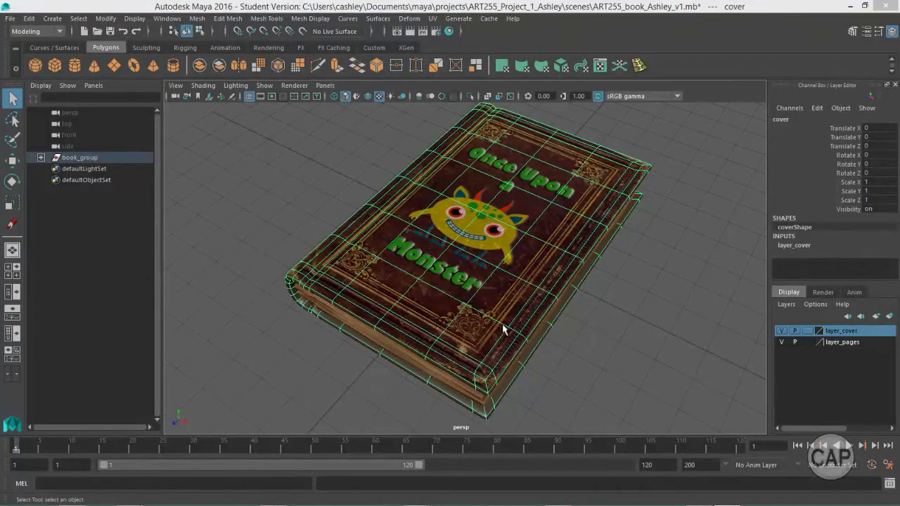
Inspect the folder path in the Import browser, then close it without importing.
left_click_drag(497, 262, 461, 287, "alt")
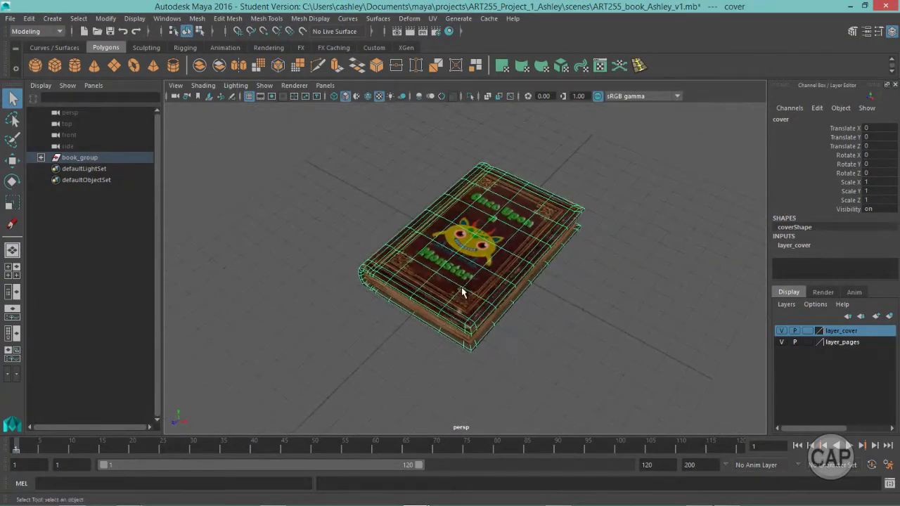
left_click(9, 20)
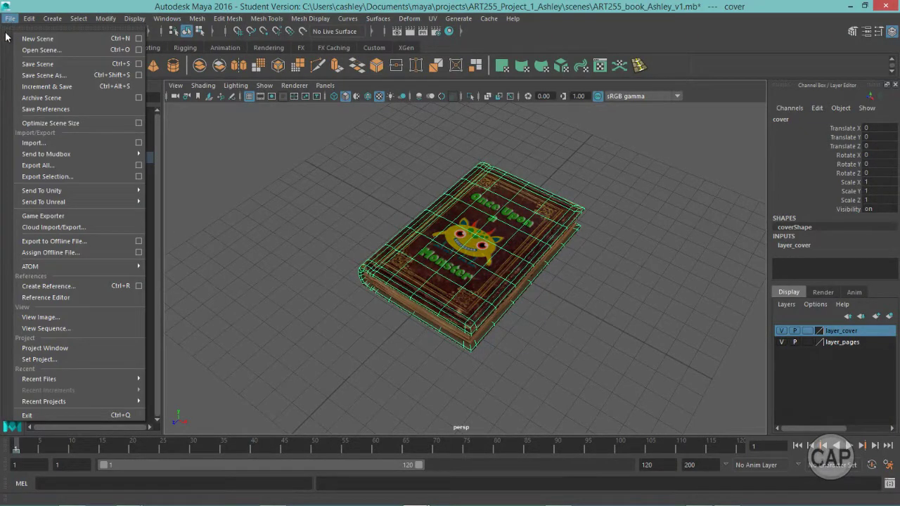
left_click(31, 143)
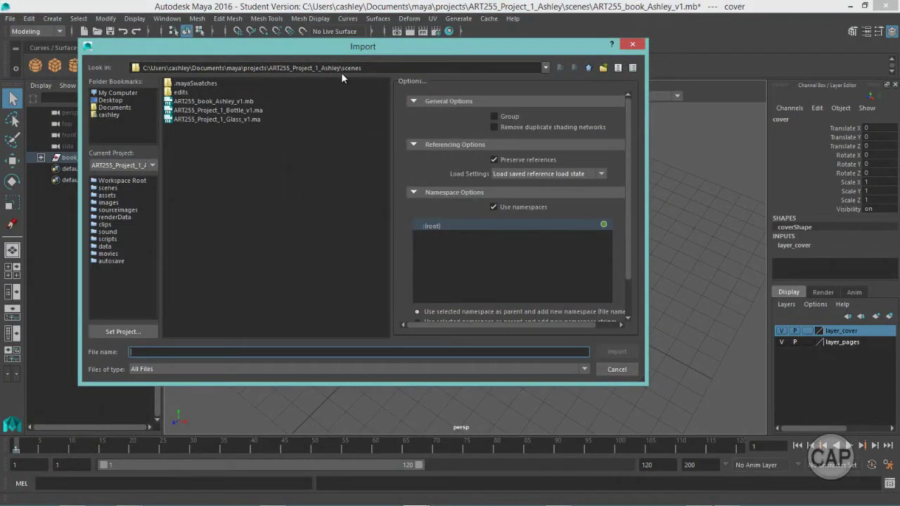
left_click_drag(363, 69, 344, 66)
left_click(786, 69)
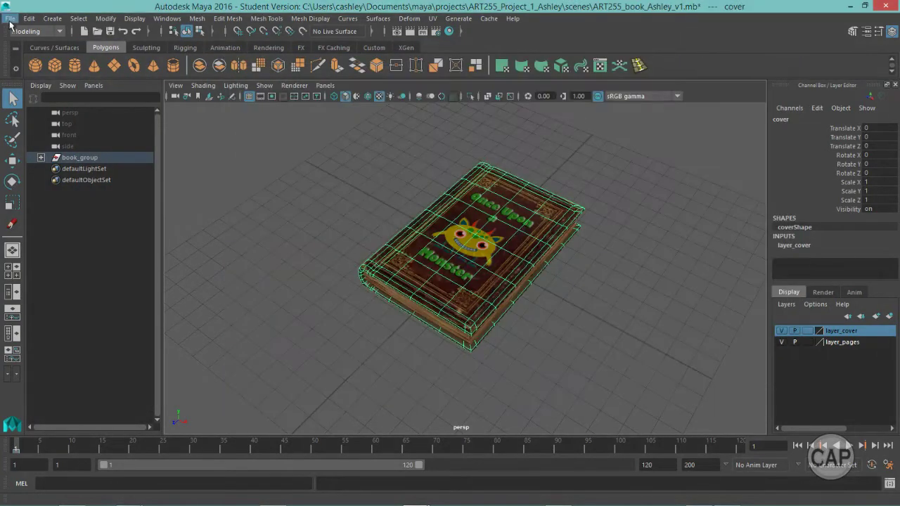
Pick the ART255_Project_1_Ashley folder in the Set Project dialog.
left_click(10, 18)
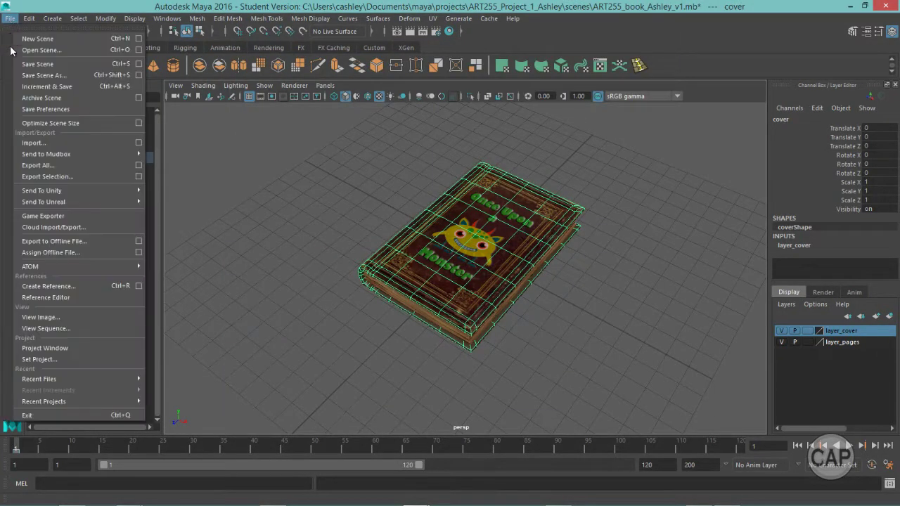
left_click(39, 359)
left_click(360, 105)
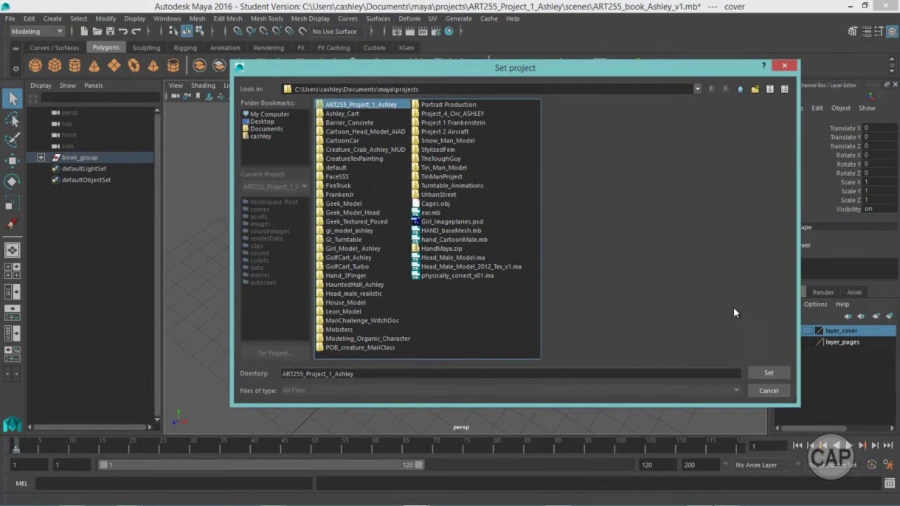
Set the project, import ART255_Project_1_Bottle_v1.ma and dismiss the loading error.
left_click(768, 372)
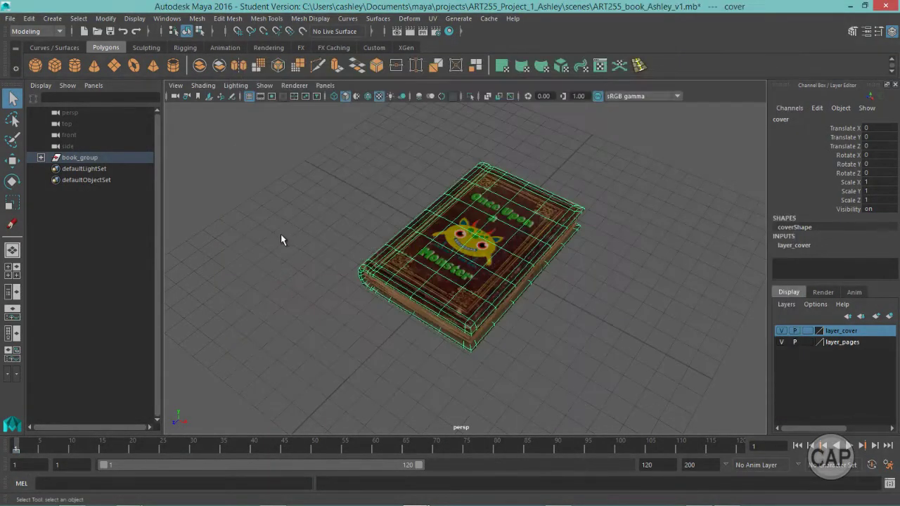
left_click(11, 18)
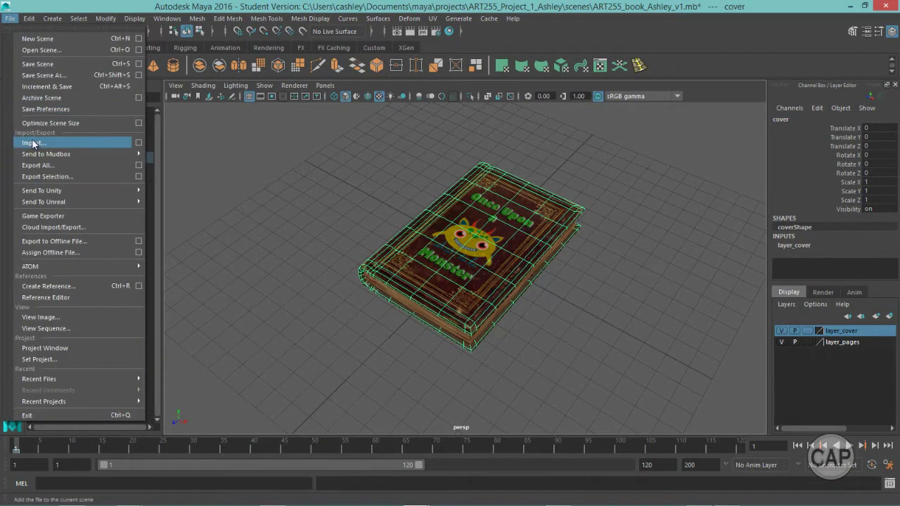
left_click(213, 150)
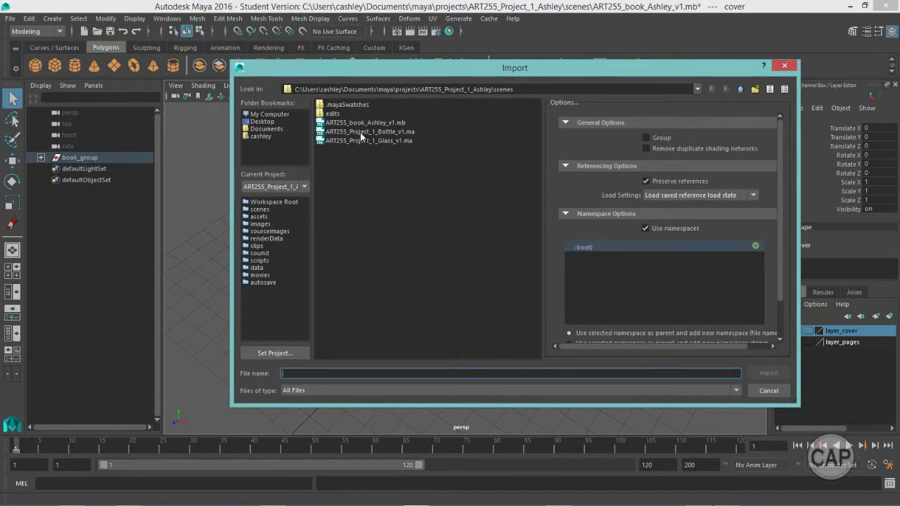
left_click(360, 131)
left_click(766, 373)
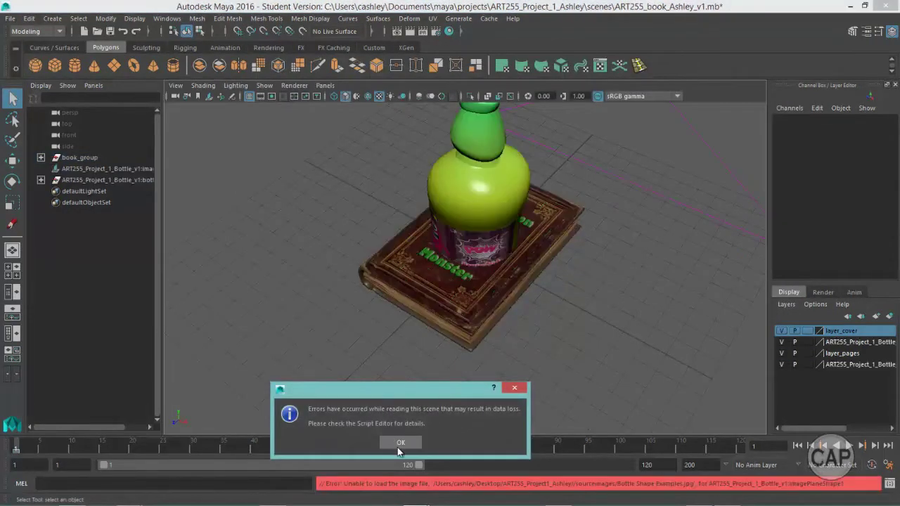
left_click(400, 443)
Select book_group and move it along X to Translate X 6.662 beside the bottle.
left_click_drag(549, 308, 518, 372, "alt")
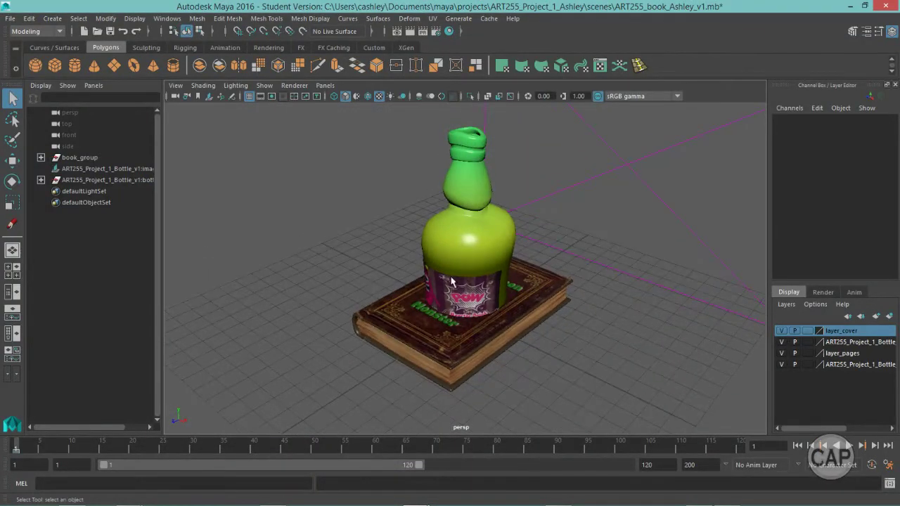
left_click_drag(444, 324, 452, 337, "alt")
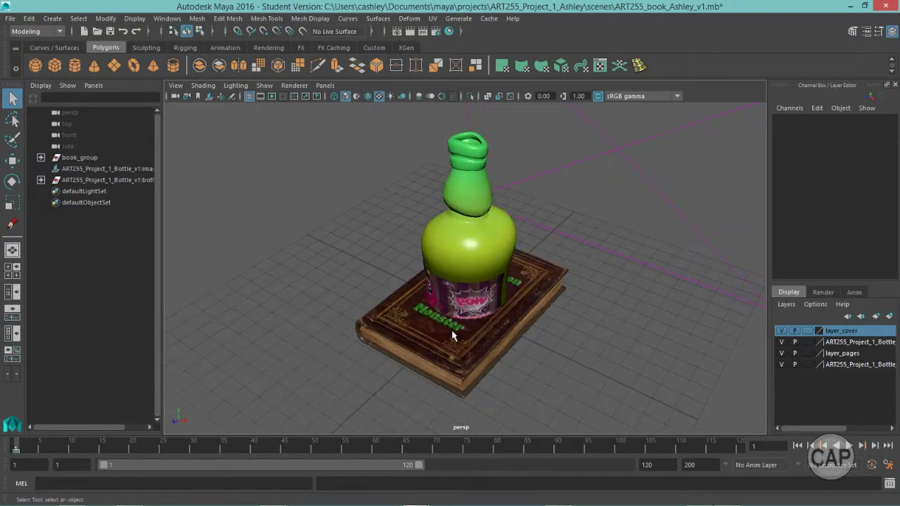
left_click(470, 344)
key("Up")
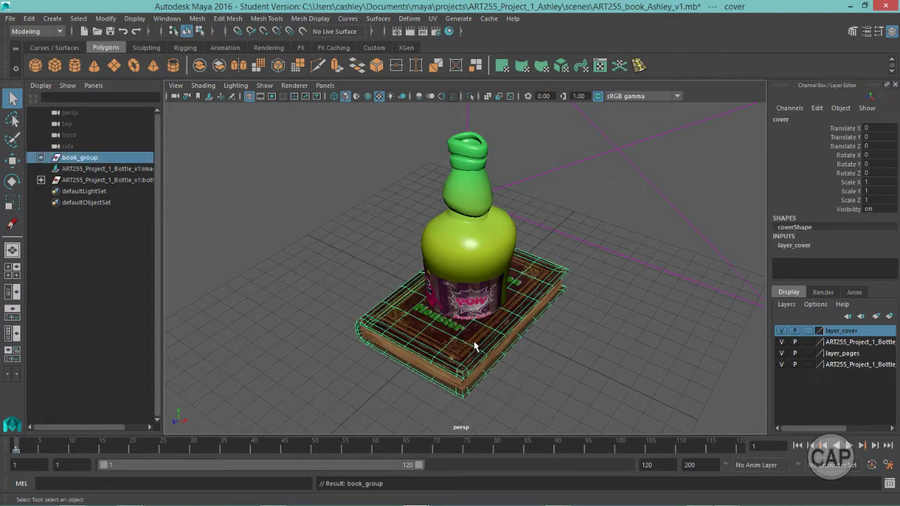
key("w")
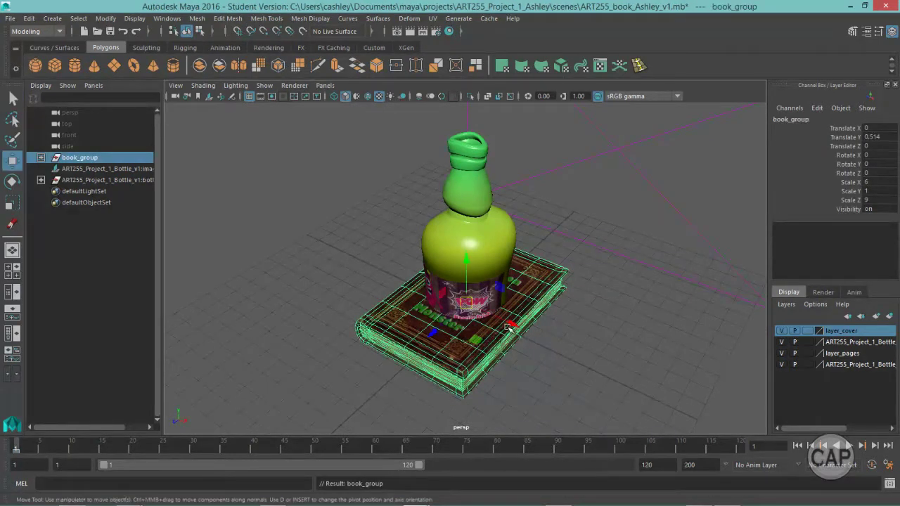
left_click_drag(503, 320, 625, 392)
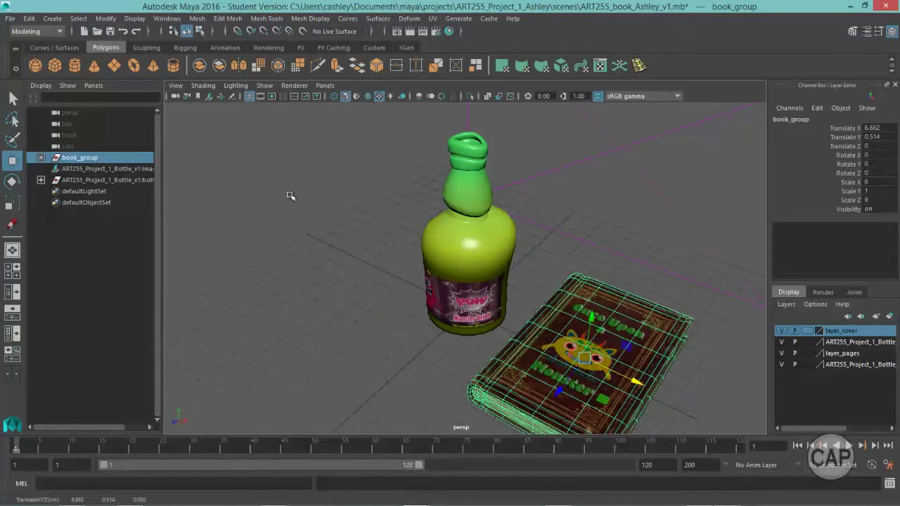
Import ART255_Project_1_Glass_v1.ma into the scene.
left_click(10, 19)
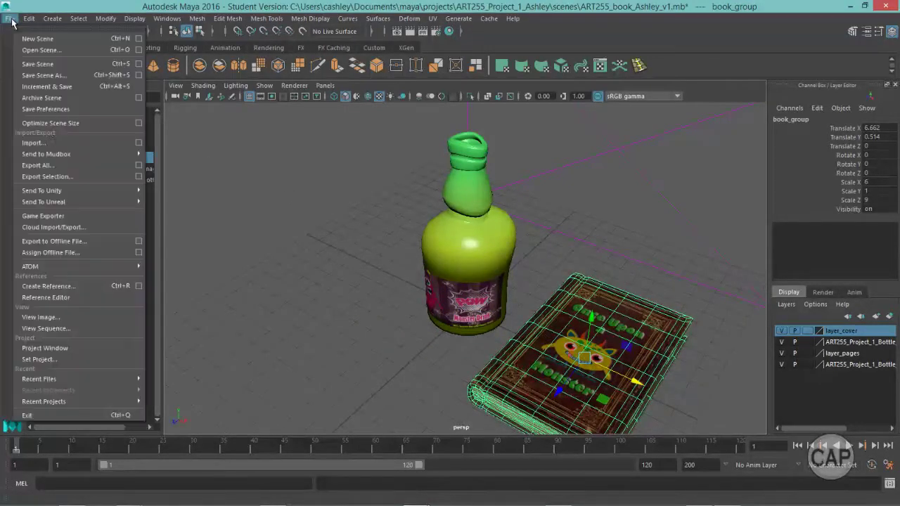
left_click(35, 140)
left_click(379, 142)
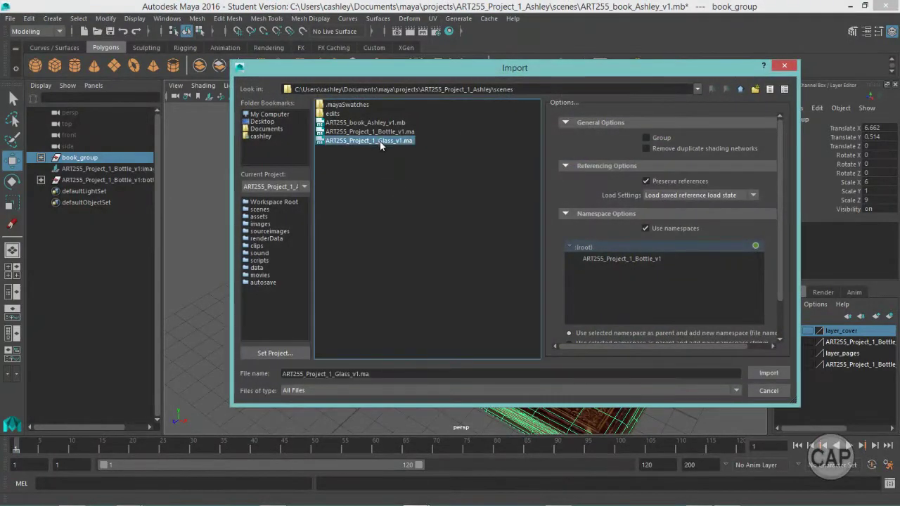
left_click(768, 372)
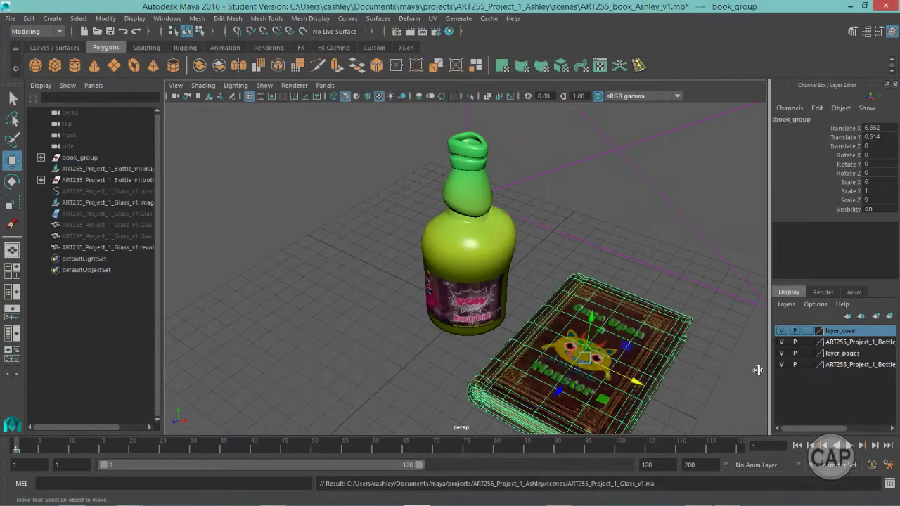
Move the glass along X to Translate X -8.034, away from the bottle.
left_click(476, 168)
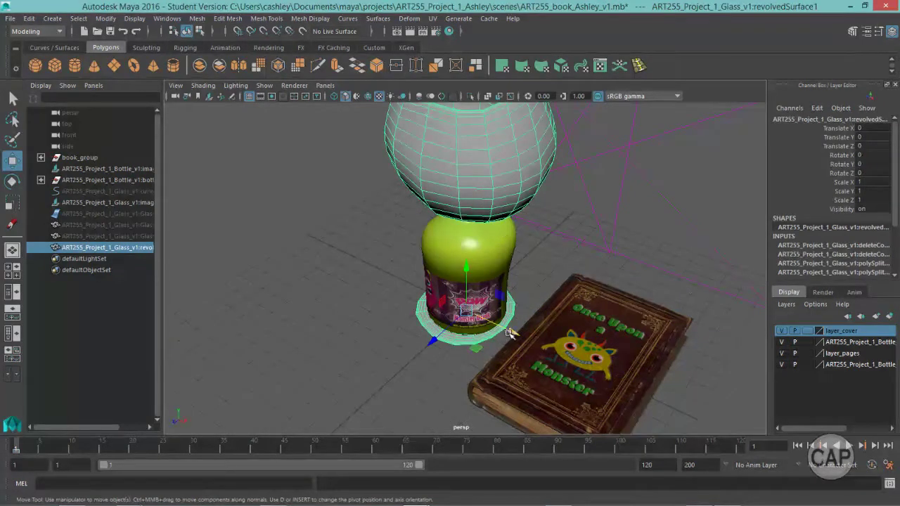
left_click_drag(496, 321, 396, 271)
right_click_drag(396, 358, 345, 342, "alt")
mouse_move(344, 342)
left_mouse_down("alt")
mouse_move(331, 344)
mouse_move(335, 333)
left_mouse_up("alt")
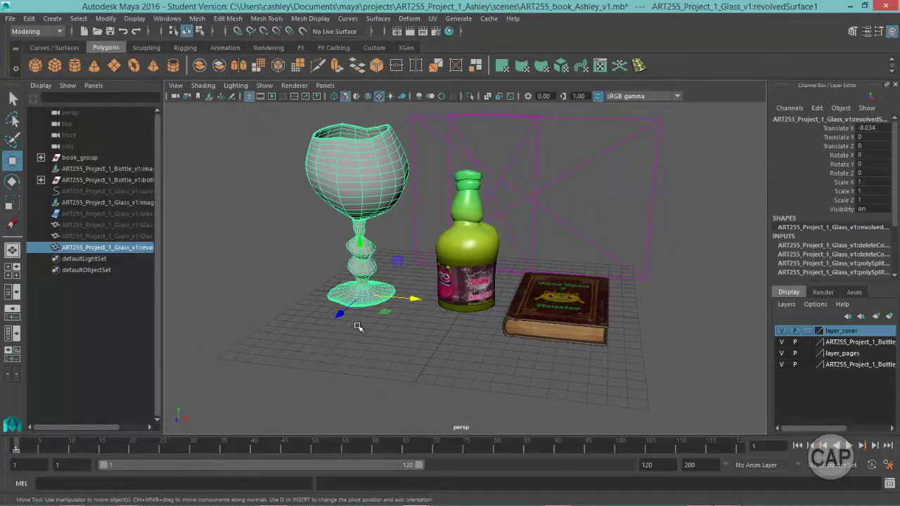
Scale the glass uniformly to 0.471 and frame it with the bottle and book.
key("r")
left_click_drag(363, 295, 270, 323)
left_click_drag(422, 373, 457, 378, "alt")
right_click_drag(457, 378, 527, 336, "alt")
left_click_drag(527, 336, 462, 342, "alt")
right_click_drag(462, 342, 565, 334, "alt")
right_click_drag(398, 198, 457, 202, "alt")
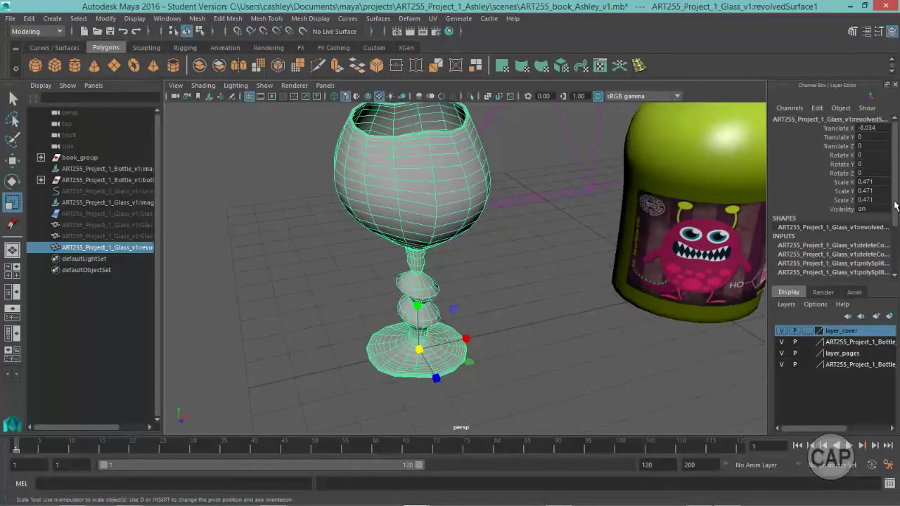
Delete the glass's construction history with Delete by Type > History.
scroll(896, 213, "down", 3)
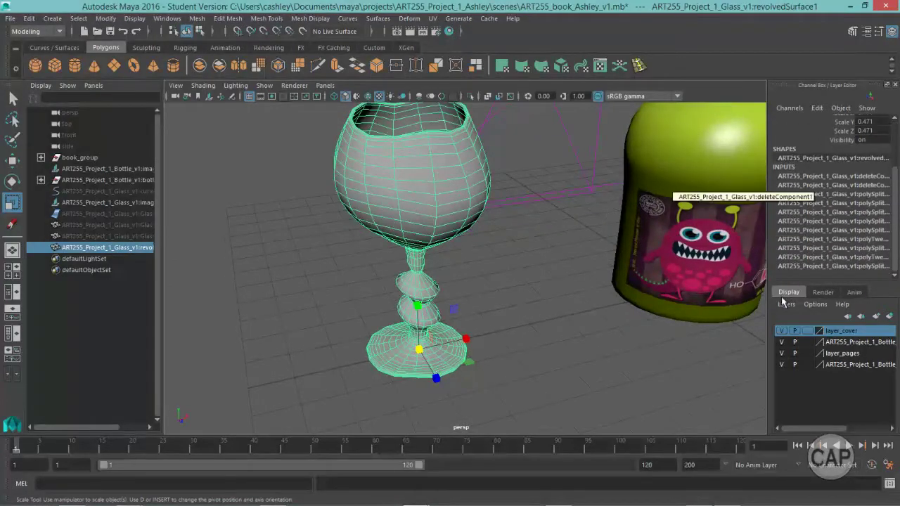
left_click(31, 19)
mouse_move(100, 150)
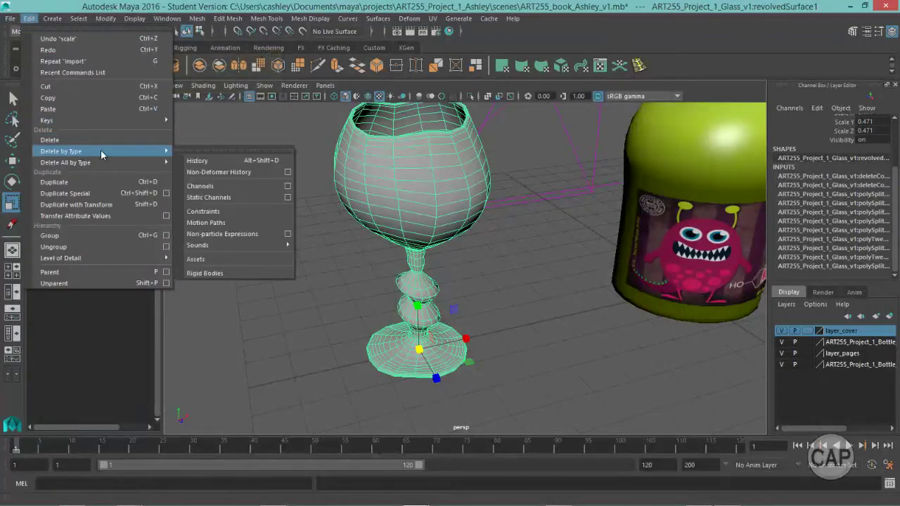
left_click(197, 161)
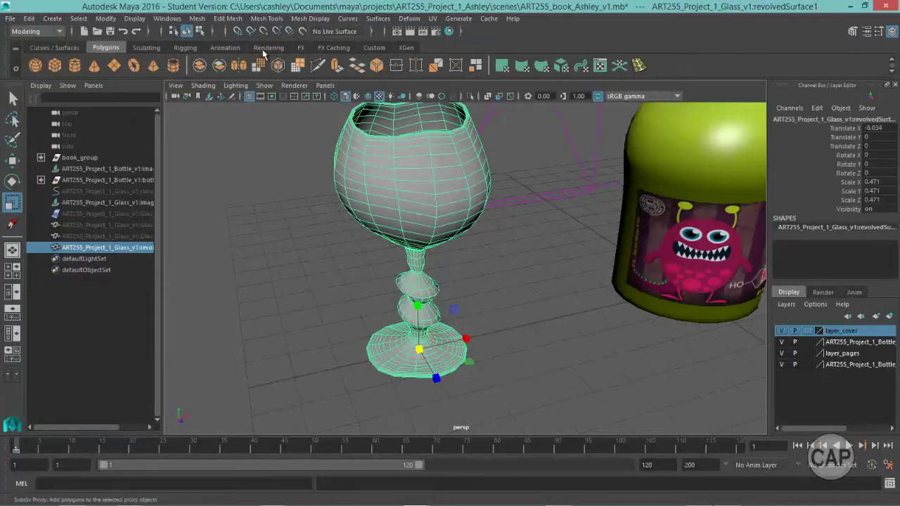
Smooth the glass mesh with polySmoothFace1 Divisions at 1, back in Object Mode.
left_click(197, 18)
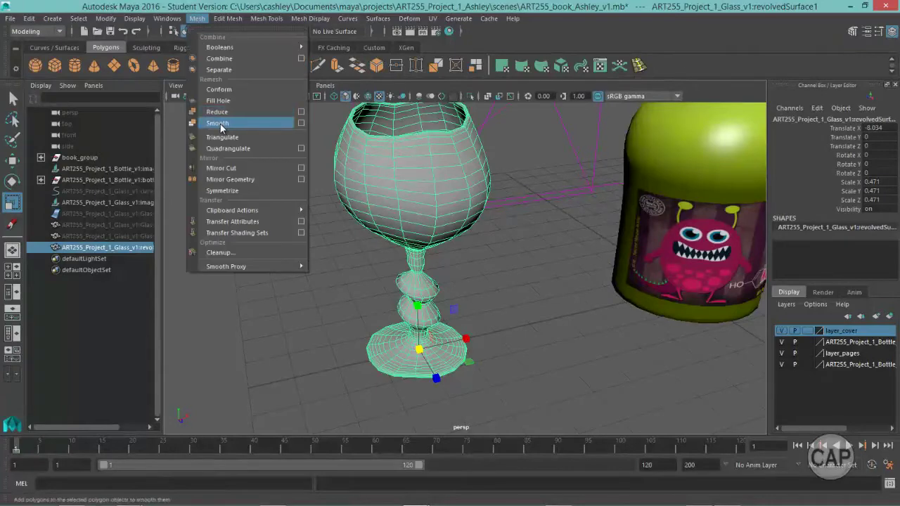
left_click(220, 125)
left_click(824, 250)
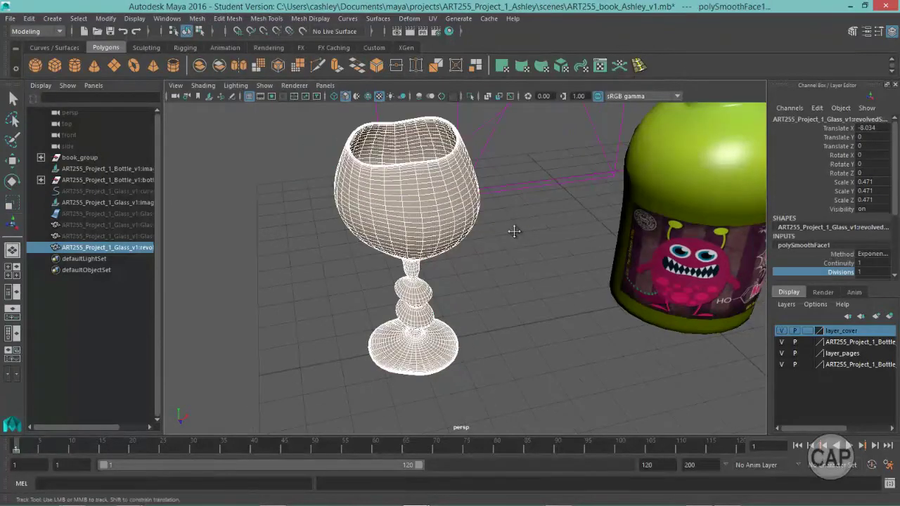
middle_click_drag(514, 231, 505, 234)
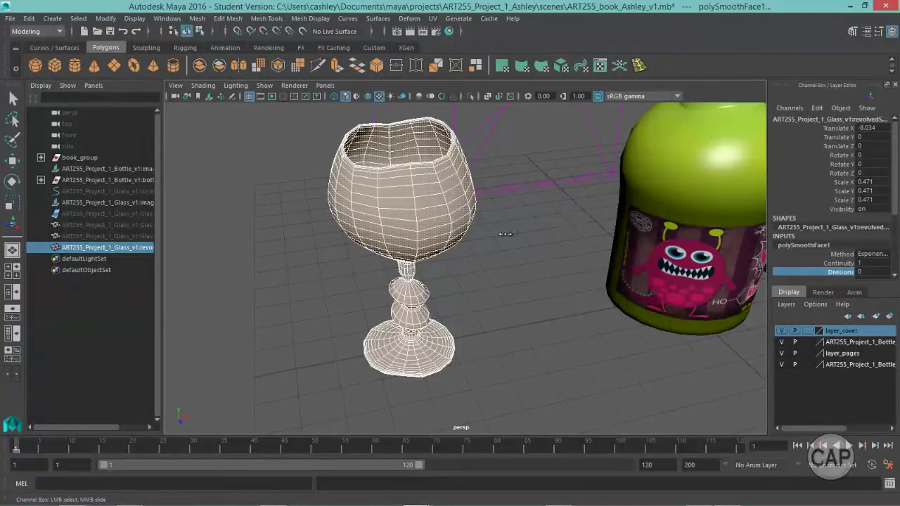
middle_click_drag(509, 233, 512, 232)
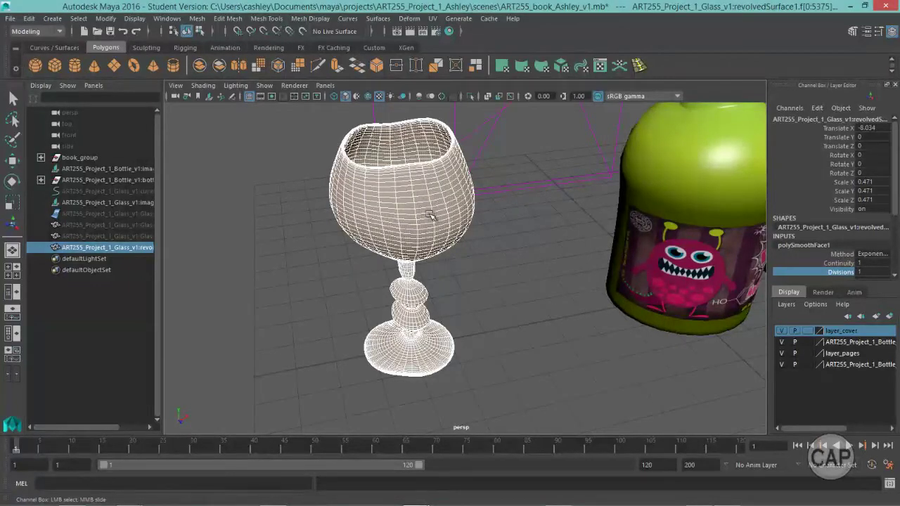
key("F8")
right_click_drag(430, 215, 447, 165)
right_click_drag(413, 216, 410, 459)
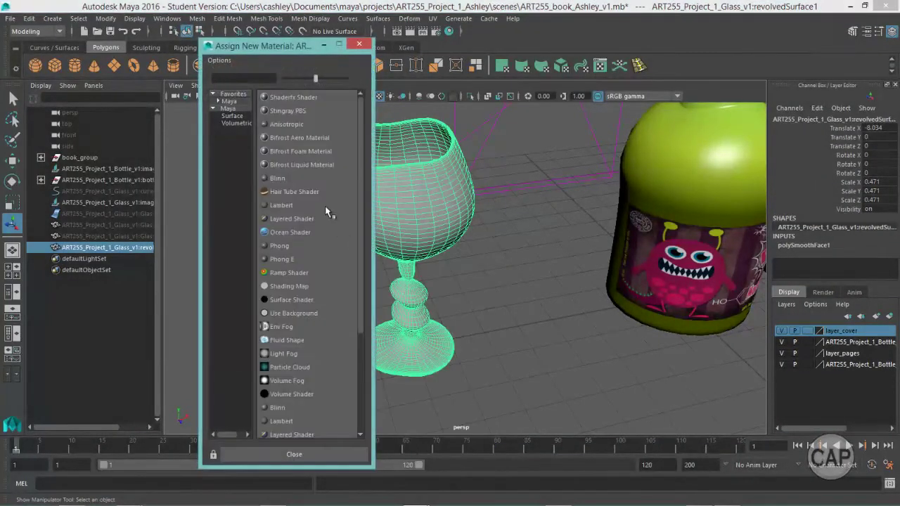
Give the glass a new Phong material and map a Ramp texture to its Color.
left_click(278, 247)
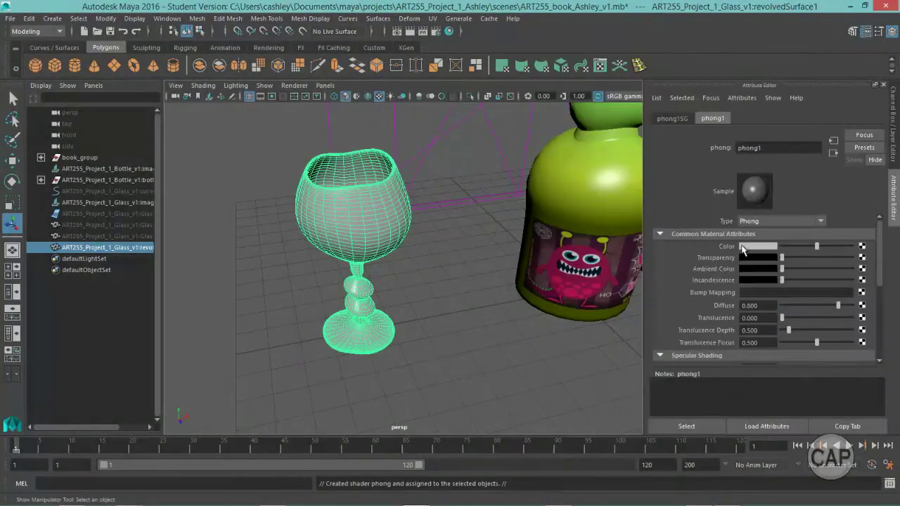
left_click_drag(537, 280, 556, 276, "alt")
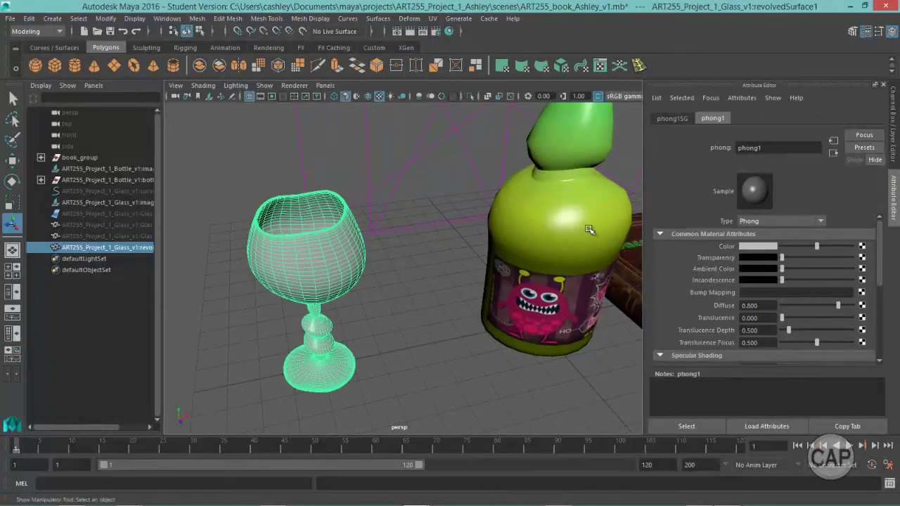
left_click(862, 247)
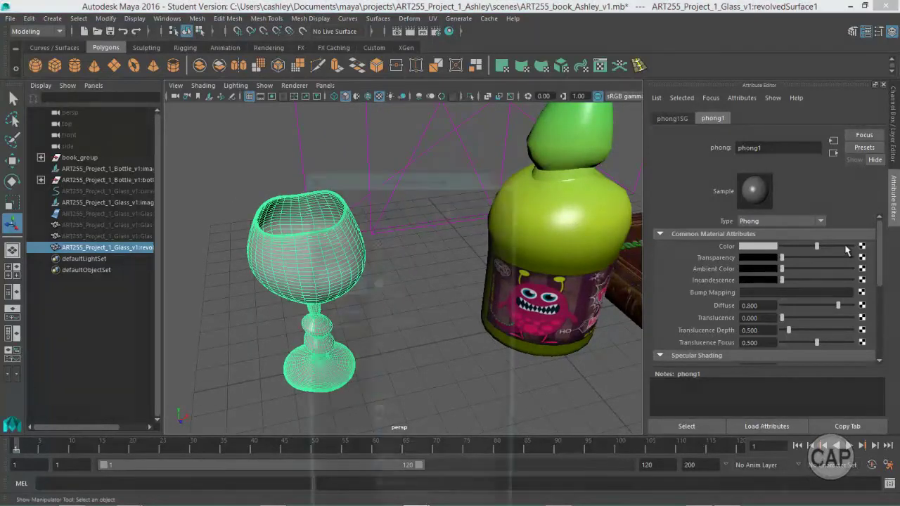
left_click_drag(392, 182, 380, 36)
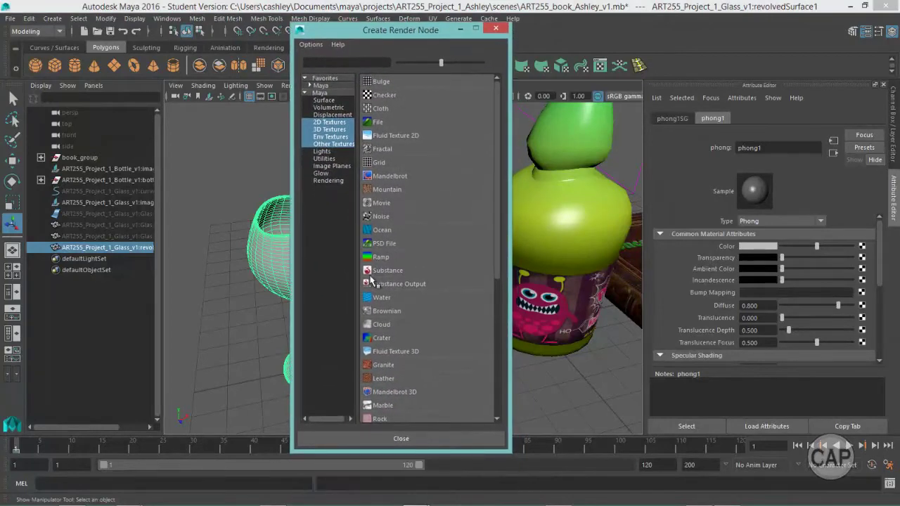
left_click(382, 257)
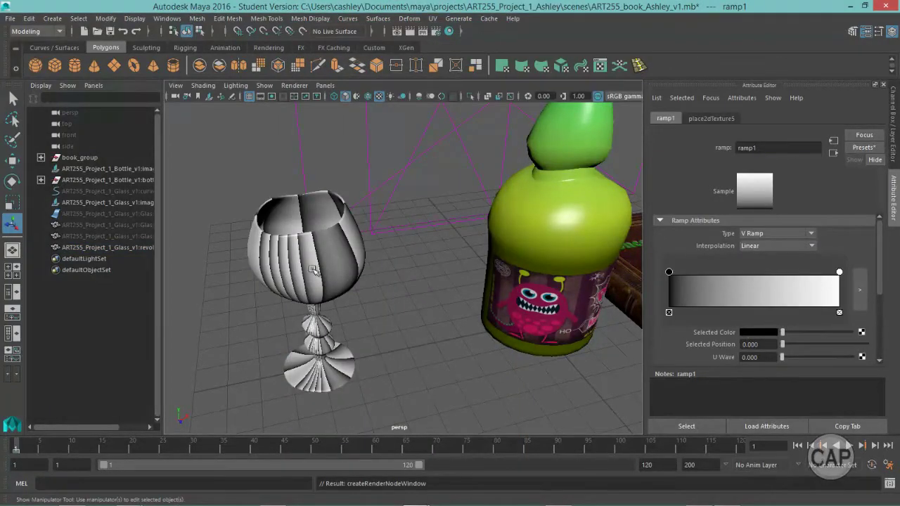
left_click_drag(298, 260, 346, 243, "alt")
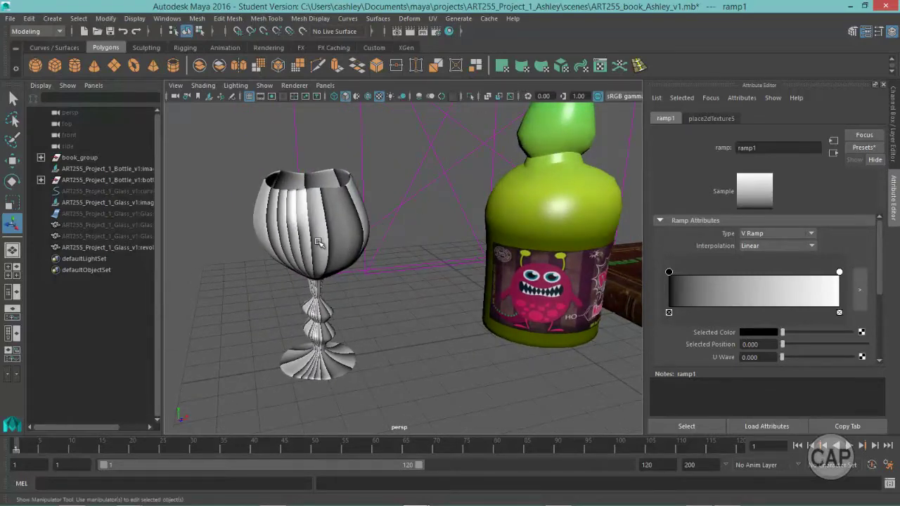
Apply Cylindrical Mapping (polyCylProj1) to the glass, then reselect it with the Select Tool.
key("ctrl+z")
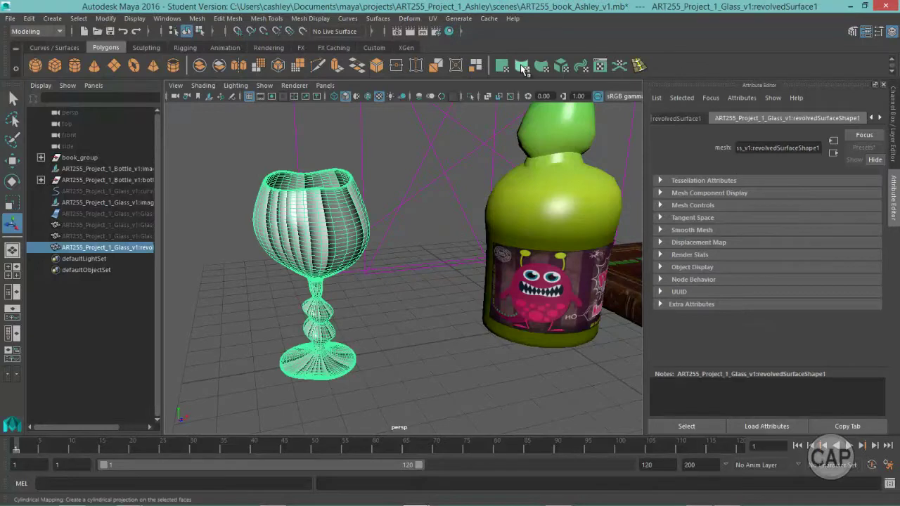
left_click(521, 67)
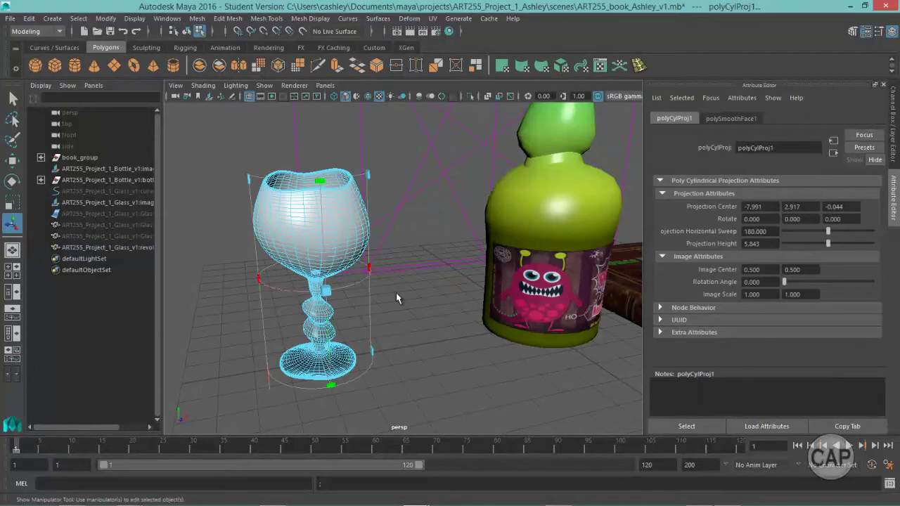
key("q")
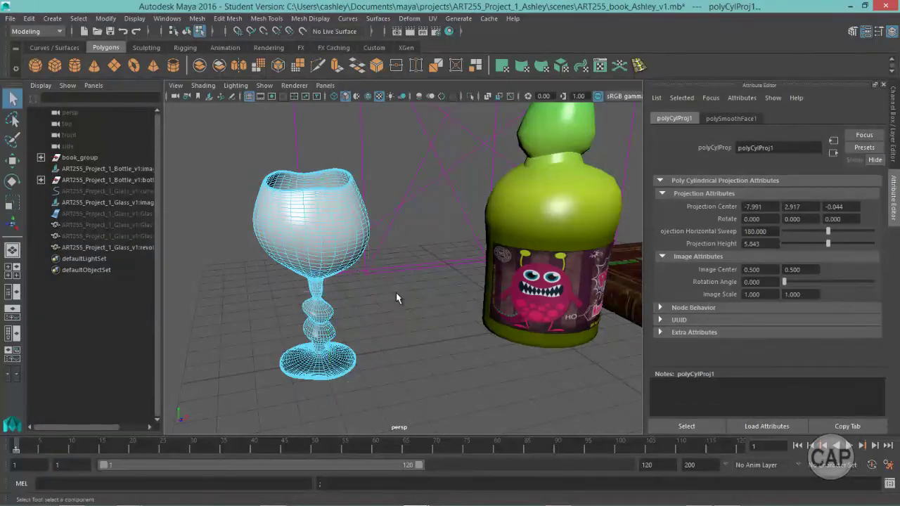
left_click(305, 239)
right_click_drag(305, 240, 323, 217)
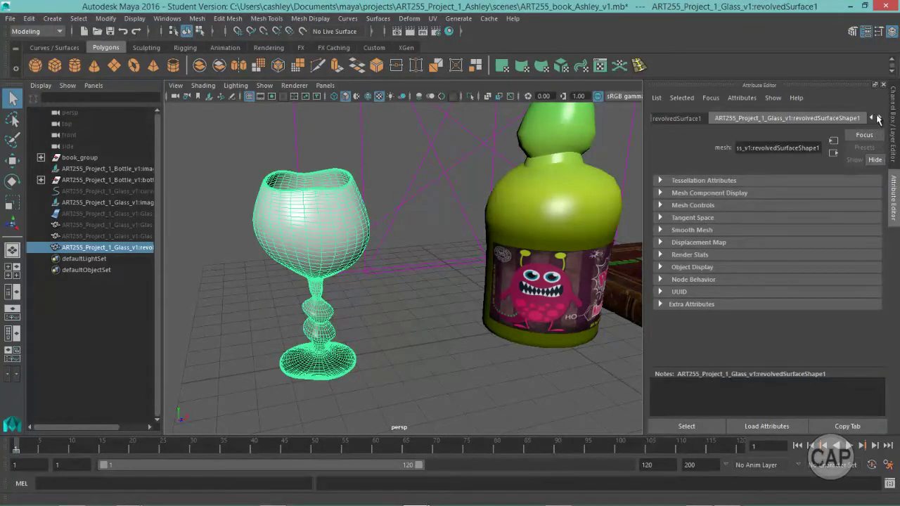
Rename the glass's phong1 material to glass_phong in the Attribute Editor.
left_click(875, 118)
left_click(881, 119)
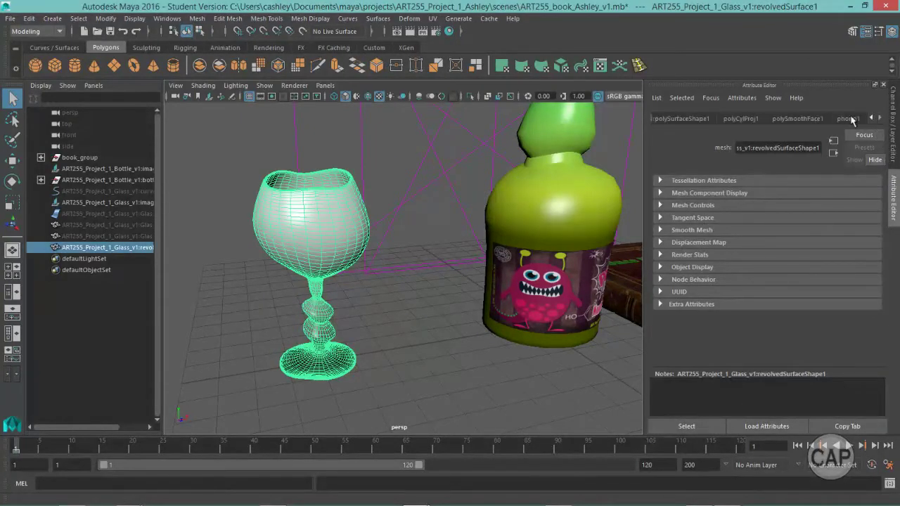
left_click(846, 119)
left_click_drag(786, 149, 717, 147)
type("glas")
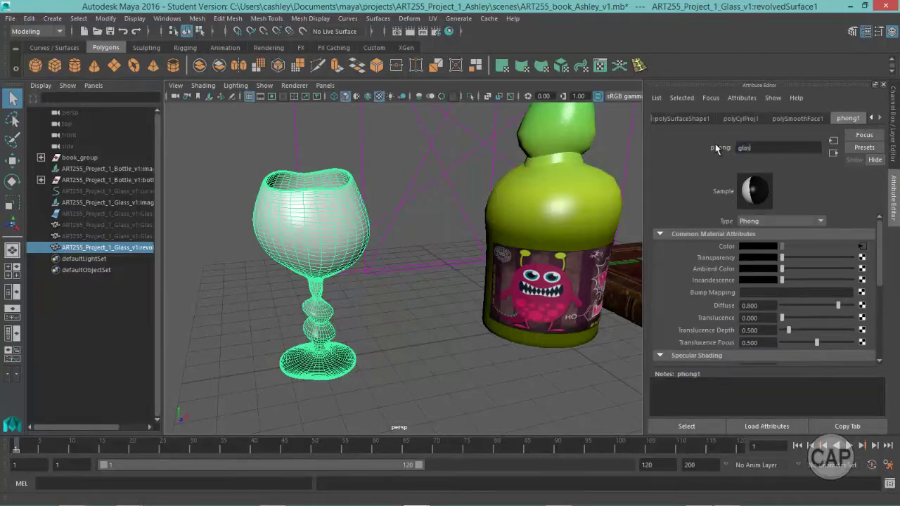
type("s_phong")
key("Return")
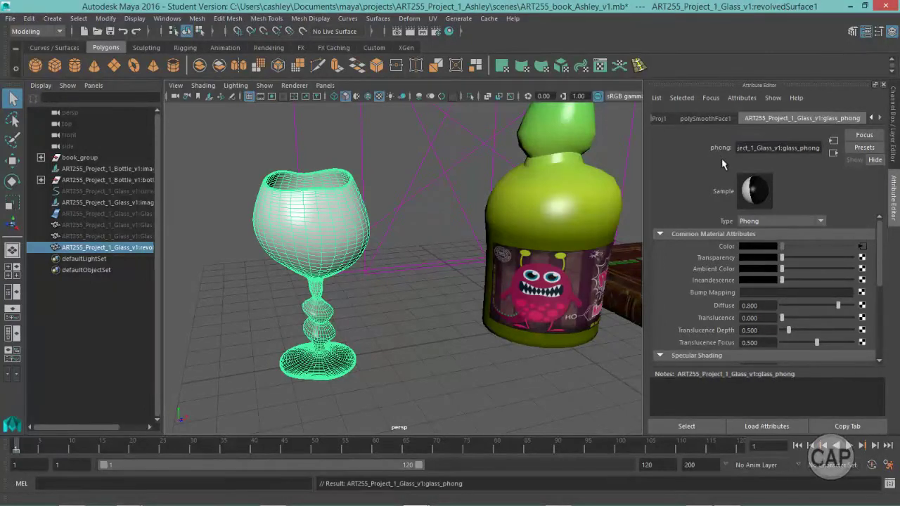
Set the ramp1 start colour to an olive yellow.
left_click(862, 247)
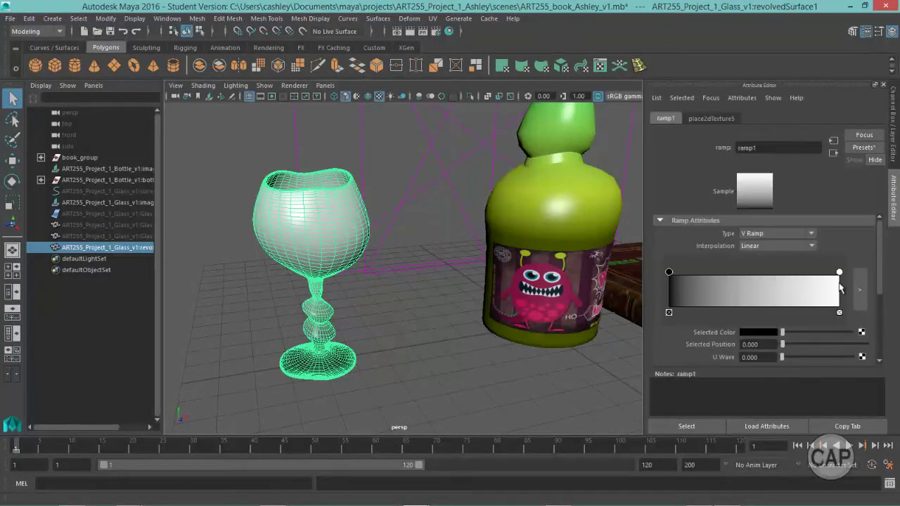
left_click(760, 334)
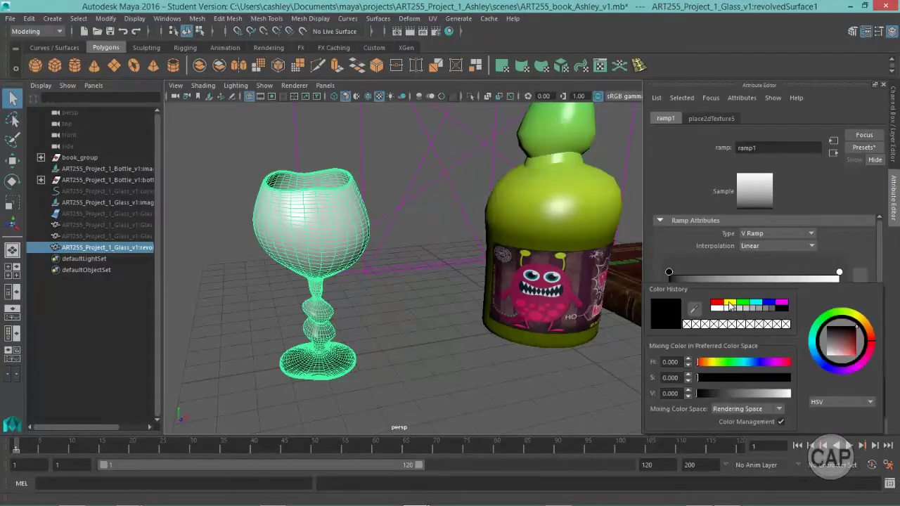
left_click(731, 304)
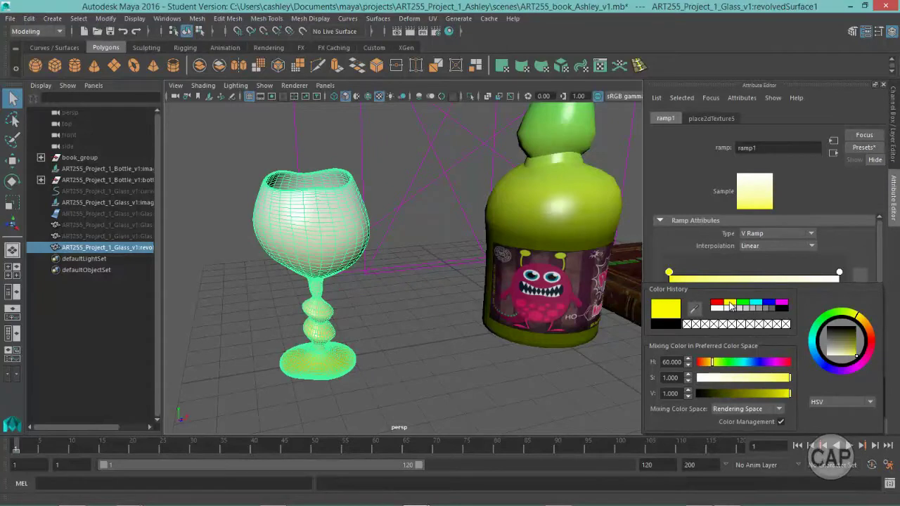
left_click(770, 393)
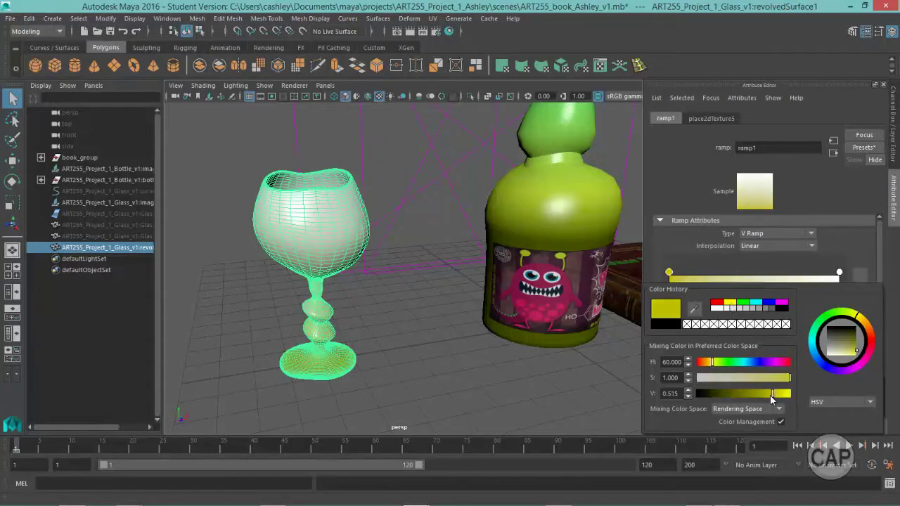
Set the ramp's end stop colour to dark green.
left_click(840, 273)
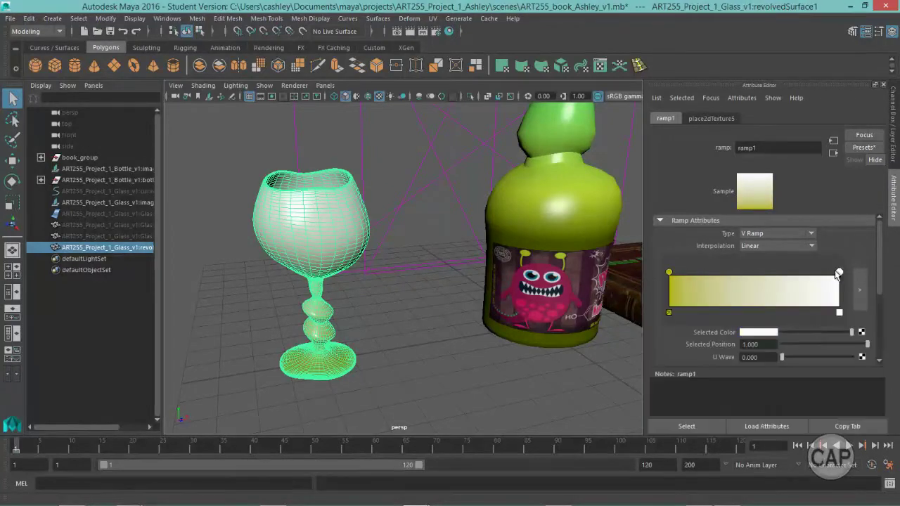
left_click(765, 333)
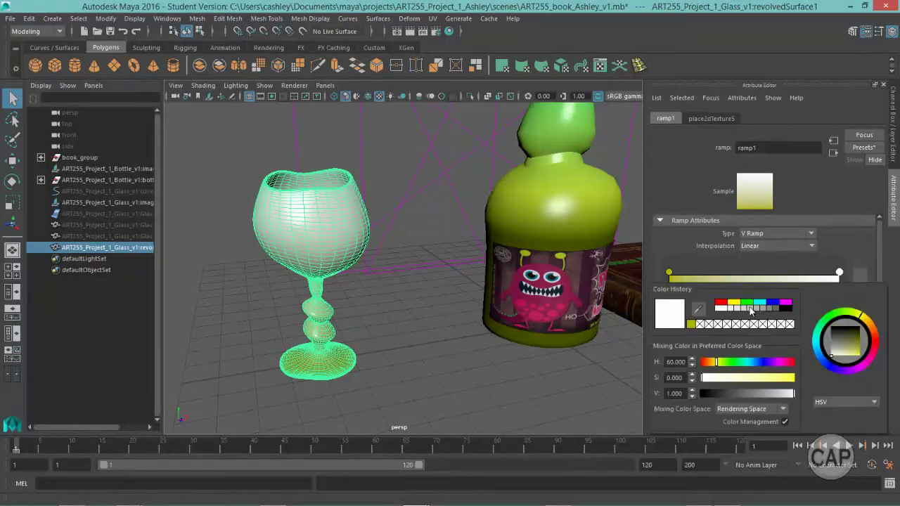
left_click(747, 303)
left_click_drag(773, 394, 752, 400)
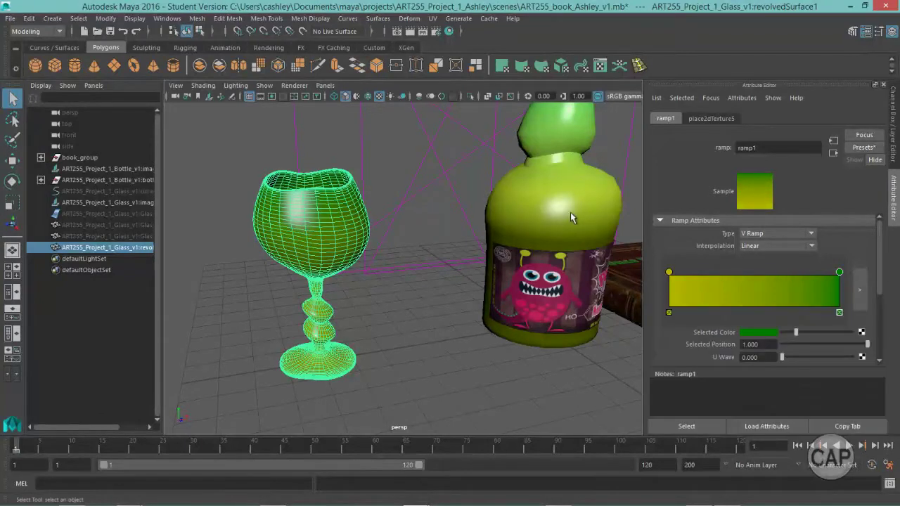
Add a middle ramp stop and colour it teal.
left_click(758, 295)
left_click_drag(758, 272, 758, 272)
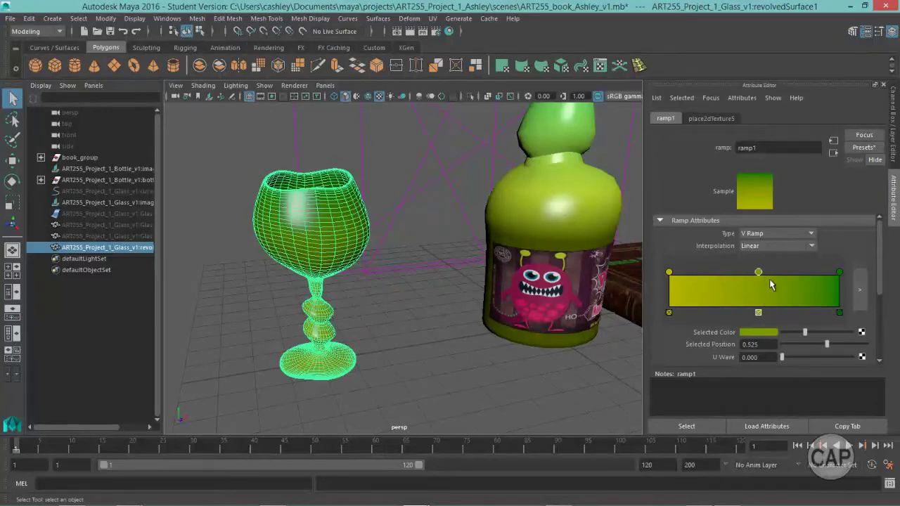
left_click(754, 332)
left_click(679, 325)
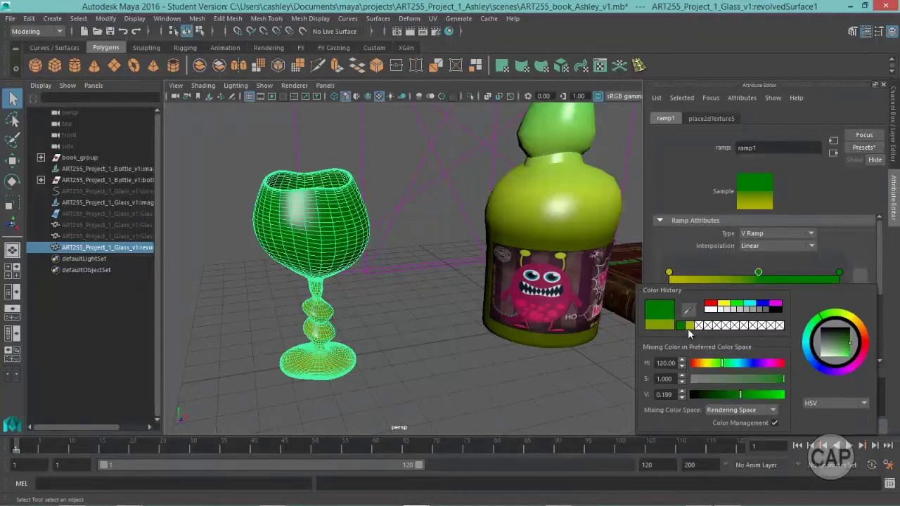
left_click_drag(755, 396, 761, 391)
mouse_move(733, 366)
left_mouse_down()
mouse_move(719, 361)
mouse_move(735, 362)
left_mouse_up()
Reposition the yellow, teal and green stops, placing them near 0.218 and 0.884.
scroll(542, 369, "down", 5)
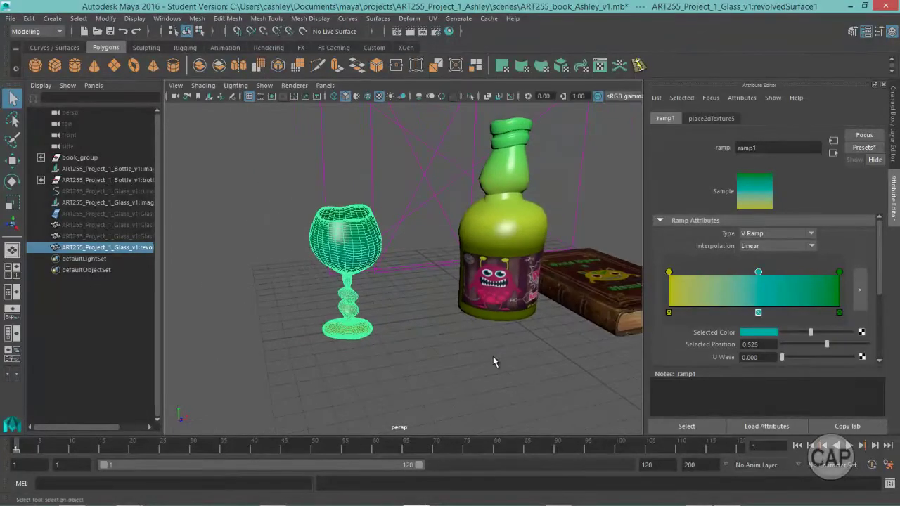
left_click_drag(577, 342, 490, 333, "alt")
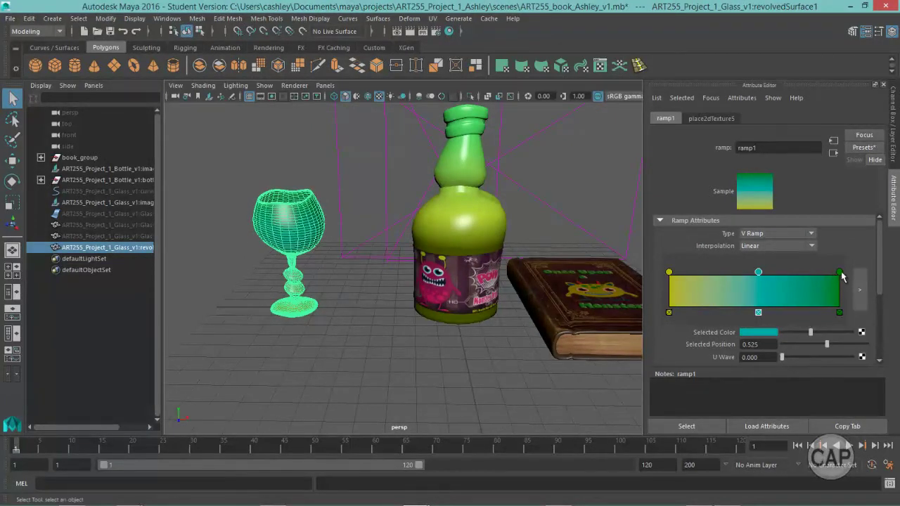
left_click_drag(842, 274, 820, 274)
mouse_move(760, 276)
left_mouse_down()
mouse_move(728, 276)
mouse_move(750, 276)
left_mouse_up()
left_click_drag(670, 274, 706, 277)
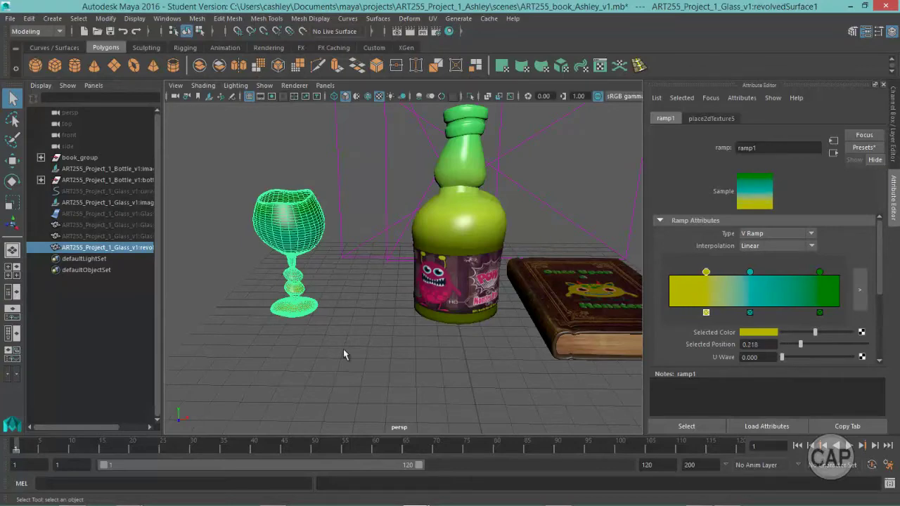
key("ctrl+z")
key("ctrl+z")
key("ctrl+z")
key("ctrl+z")
key("ctrl+z")
key("ctrl+z")
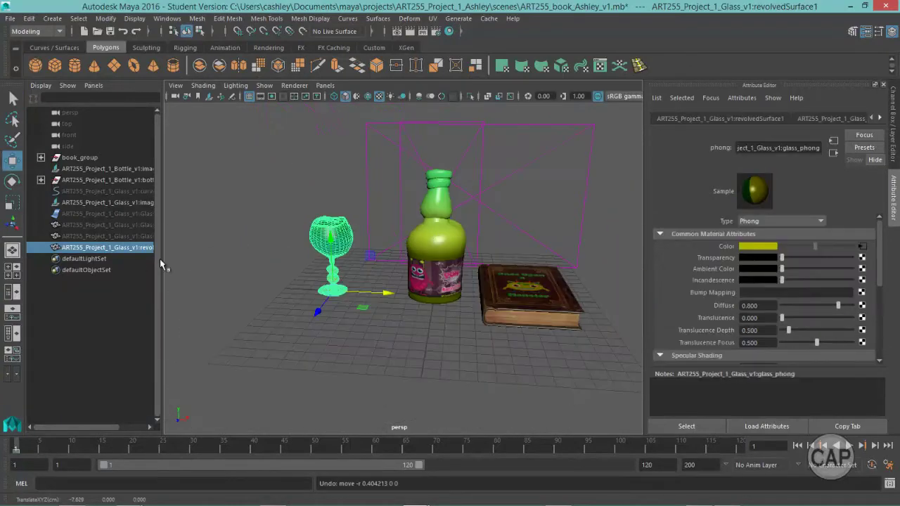
Delete the leftover Glass_P1, Glass_P, Glass_N objects and curve1 via the Outliner.
left_click_drag(159, 272, 249, 271)
left_click(120, 237)
left_click(120, 247)
left_click(117, 238)
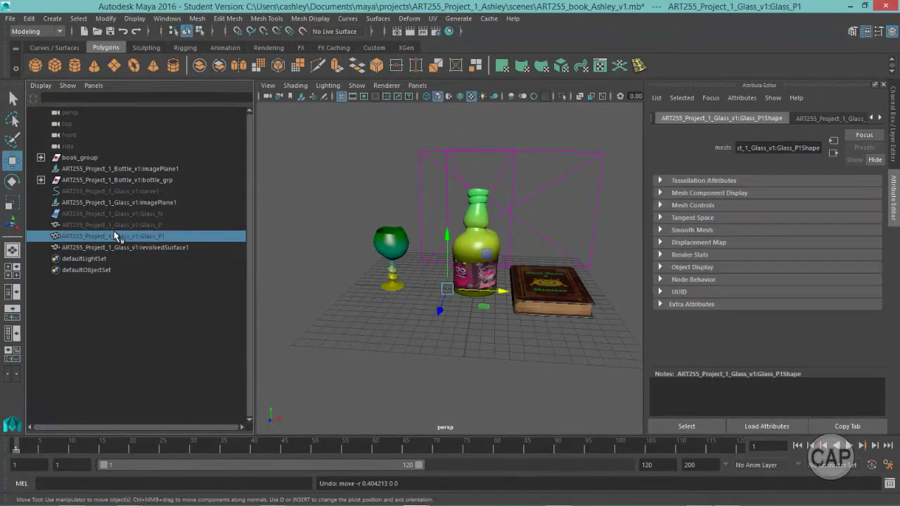
left_click_drag(114, 234, 114, 217)
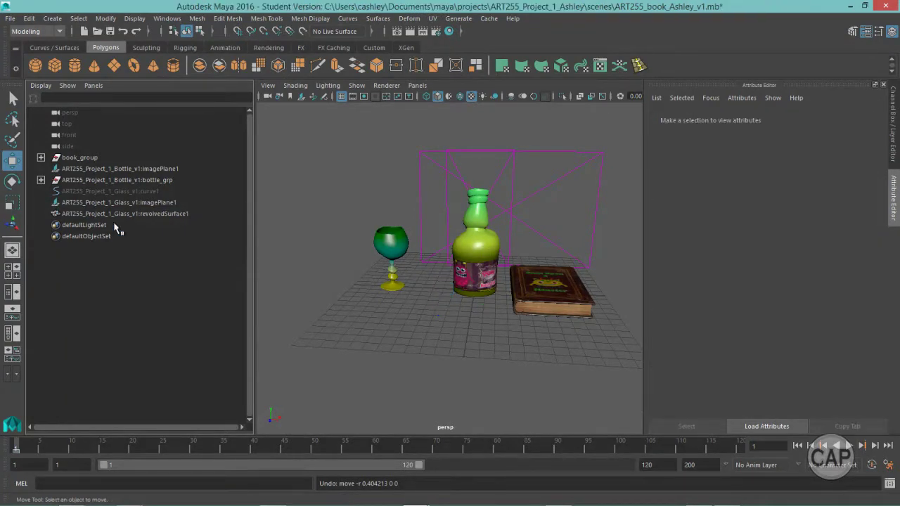
left_click(111, 190)
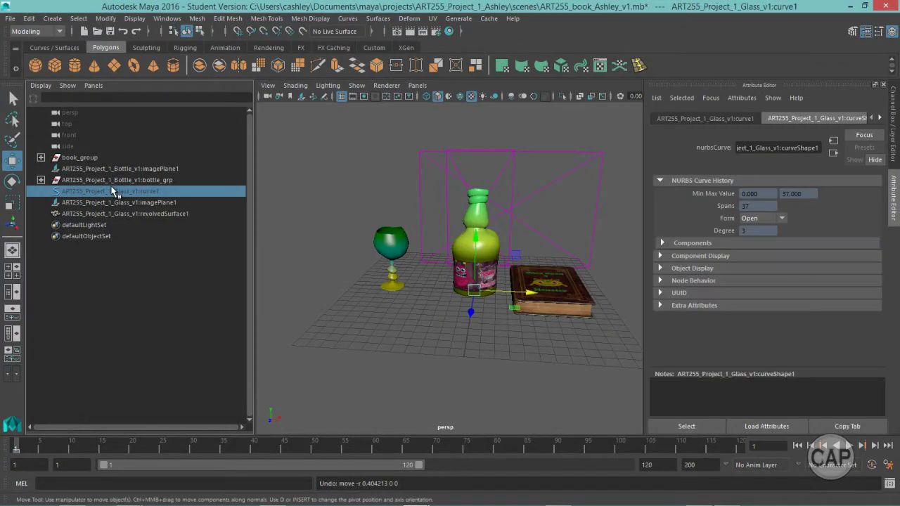
key("Delete")
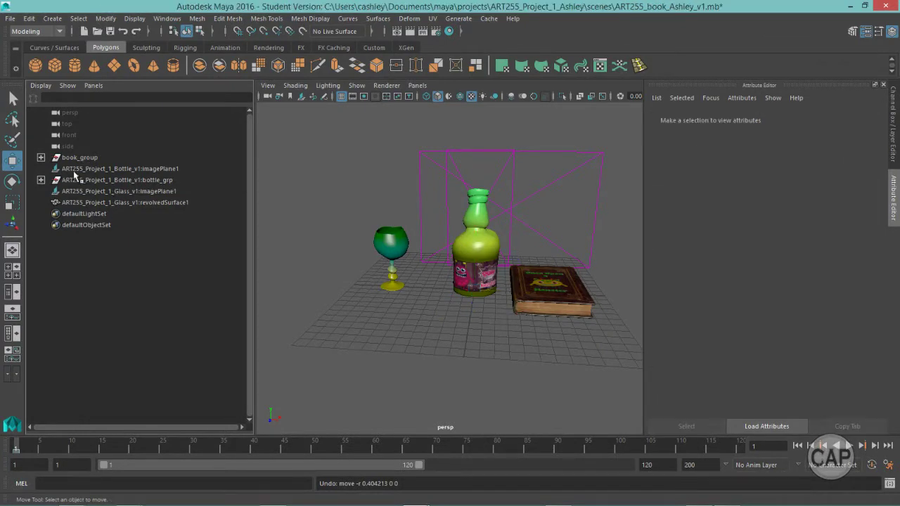
Delete the bottle's and the glass's reference image planes.
left_click(104, 170)
key("Delete")
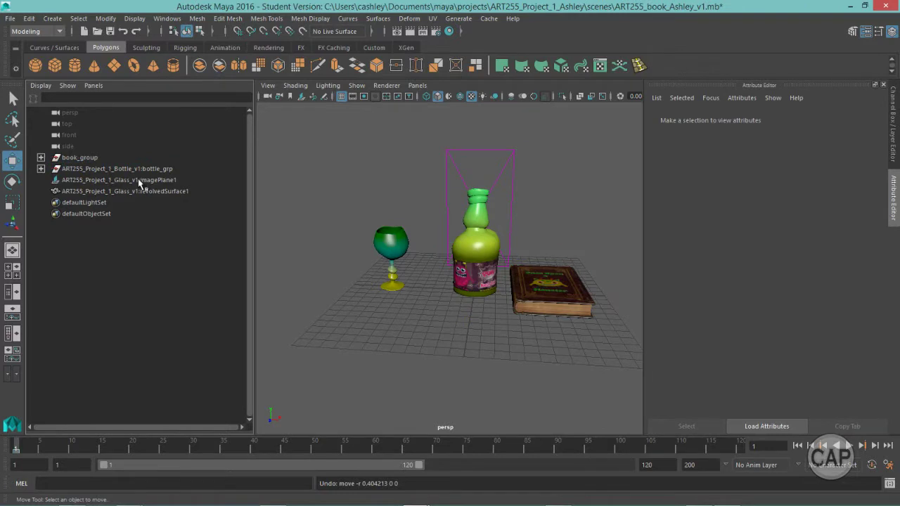
left_click(465, 167)
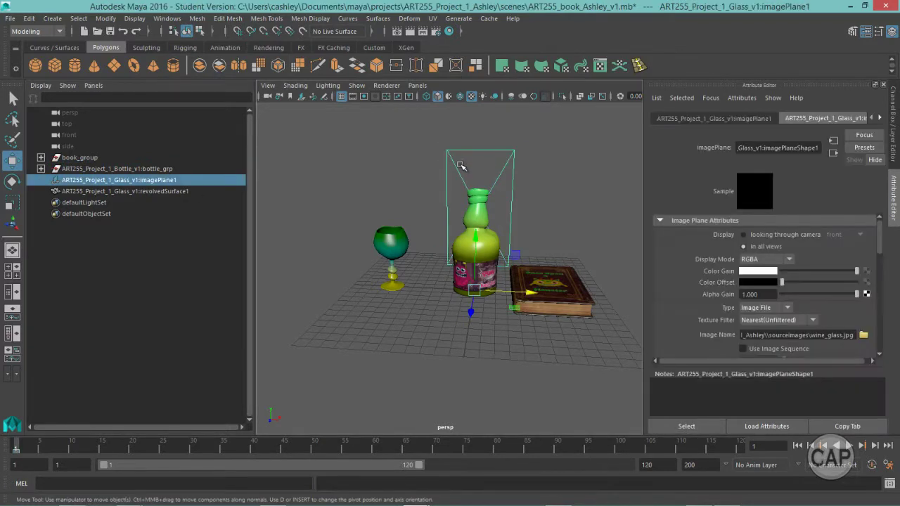
key("Delete")
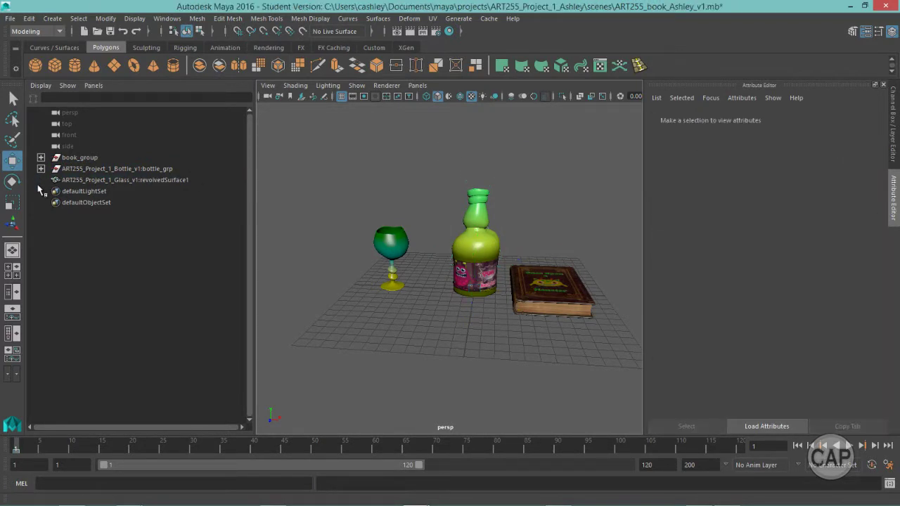
Rename the bottle group to Bottle_group in the Outliner.
double_click(104, 169)
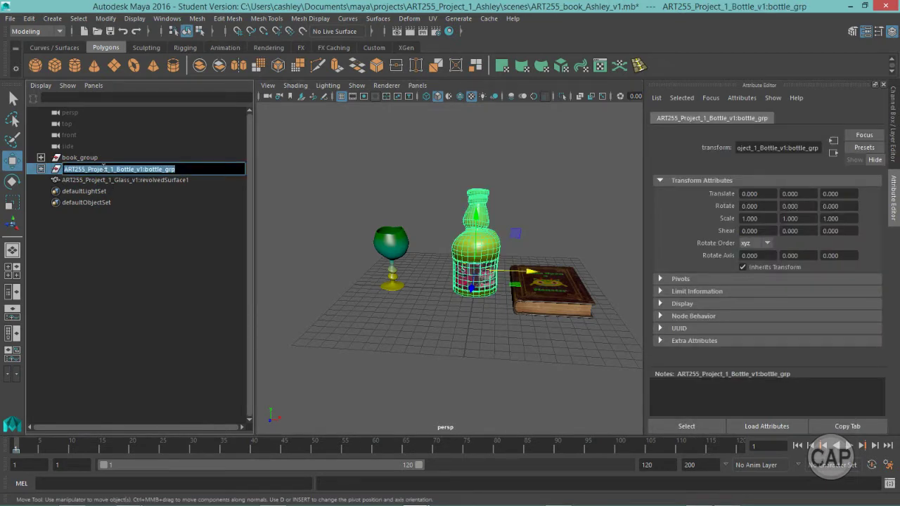
type("B")
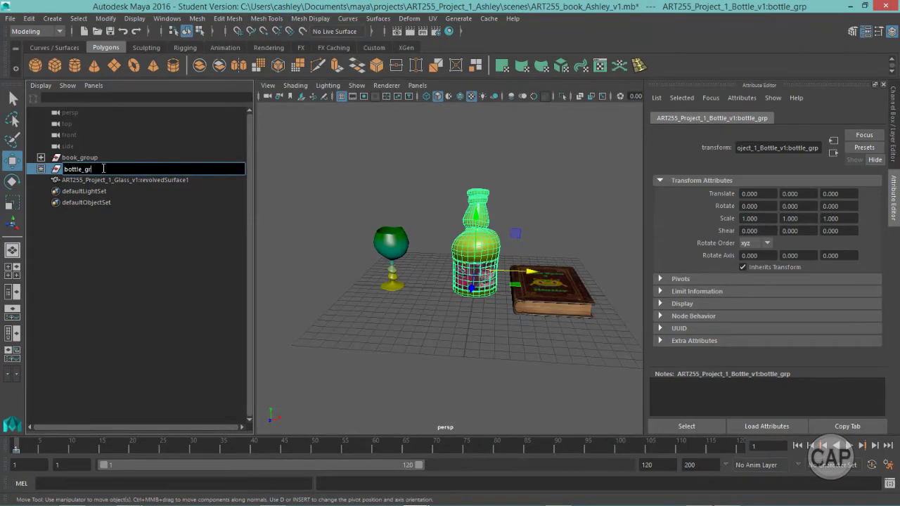
type("ottle_group")
key("Return")
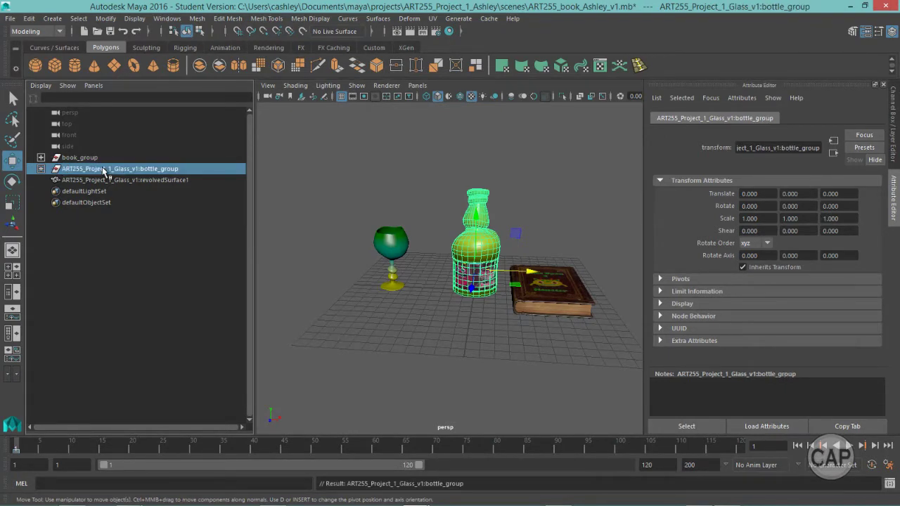
Rename the revolvedSurface1 object to glass in the Outliner.
left_click(103, 181)
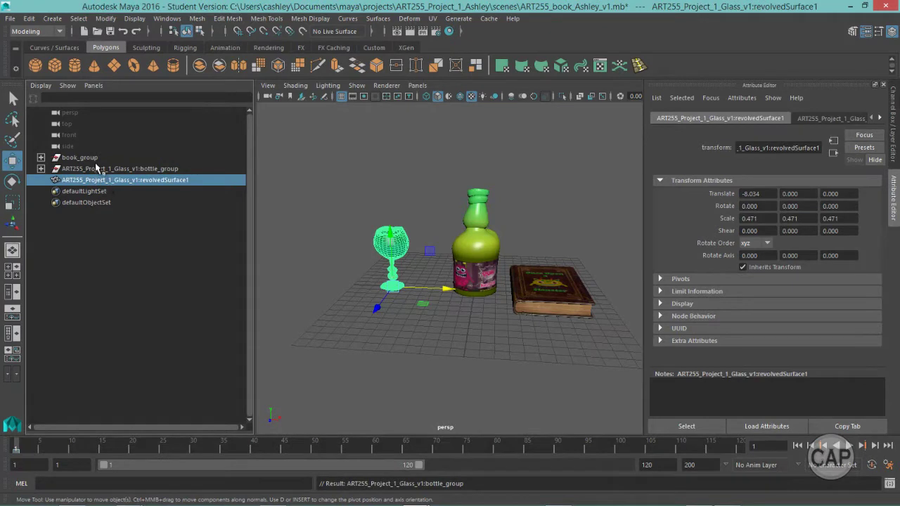
left_click(90, 158)
left_click(97, 169)
left_click(99, 180)
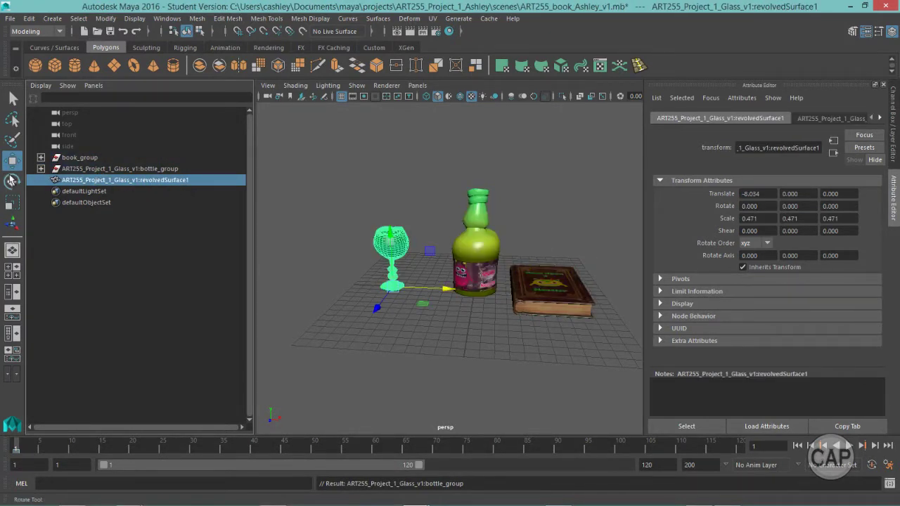
double_click(156, 182)
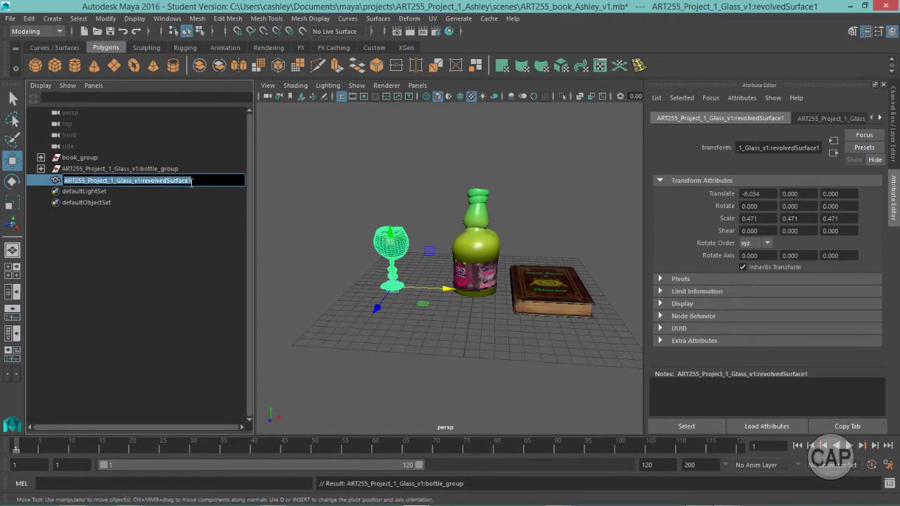
type("b")
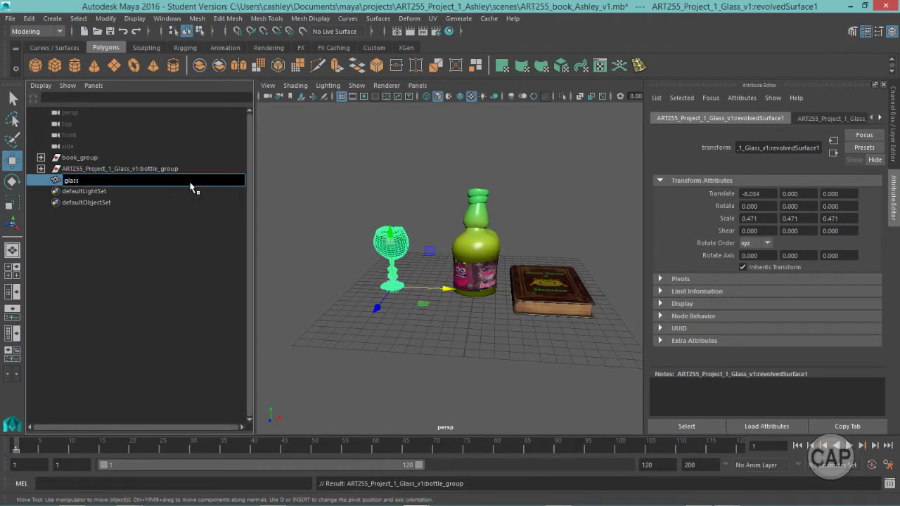
type("lass")
key("Return")
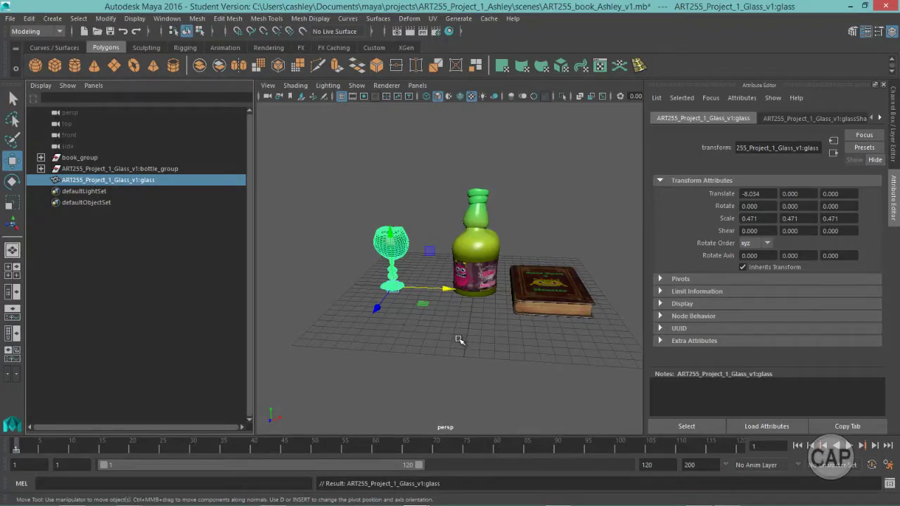
Select bottle_group and inspect its bottle and label children in the viewport and Outliner.
left_click_drag(468, 341, 471, 350, "alt")
left_click(500, 275)
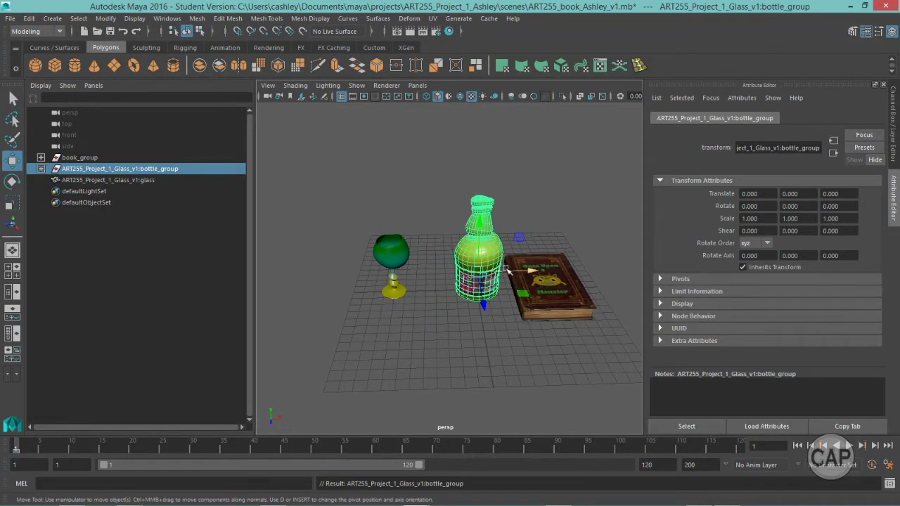
left_click(471, 256)
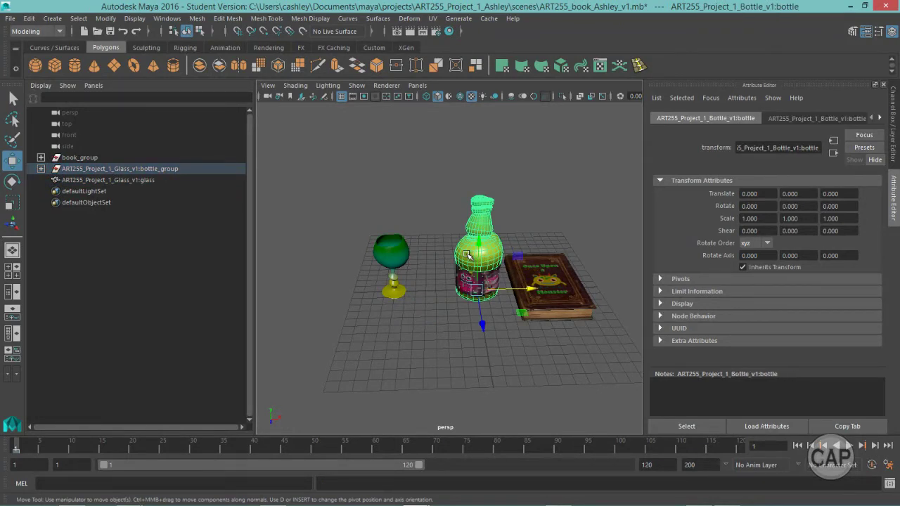
key("Up")
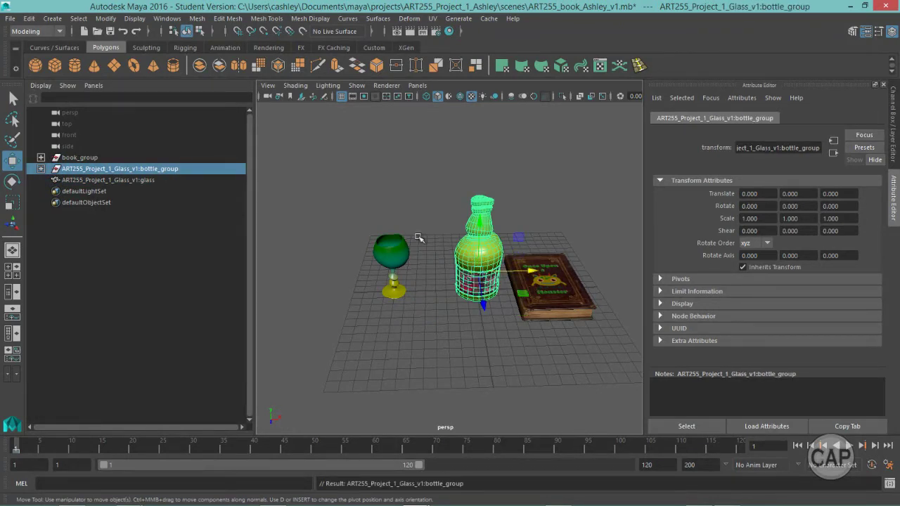
key("Down")
left_click(121, 169)
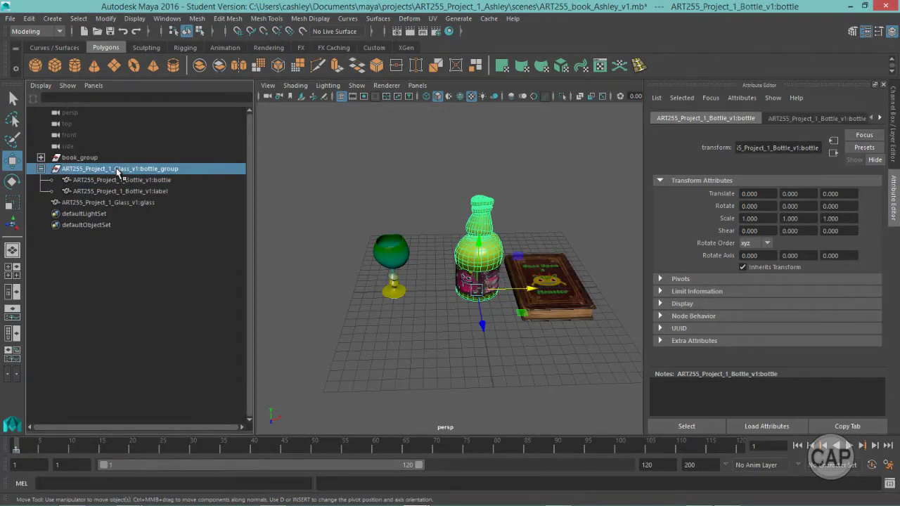
left_click(130, 184)
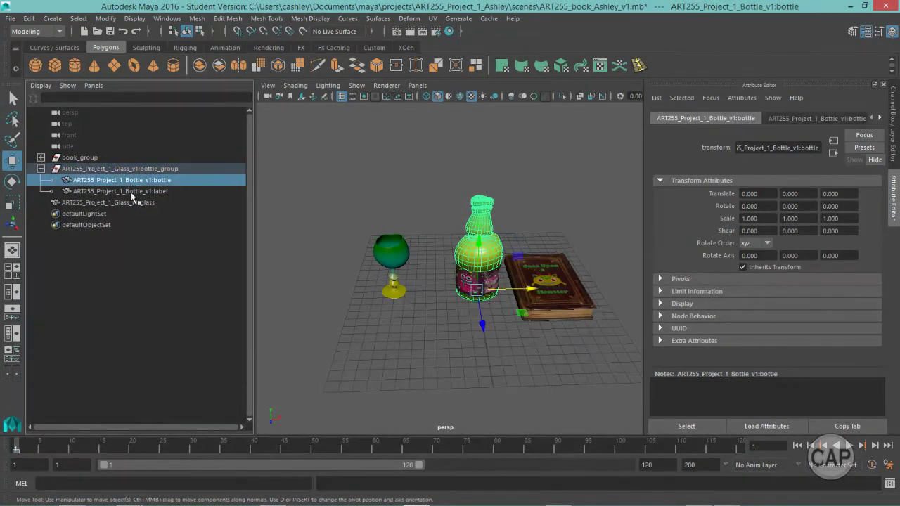
left_click(133, 191)
left_click(134, 169)
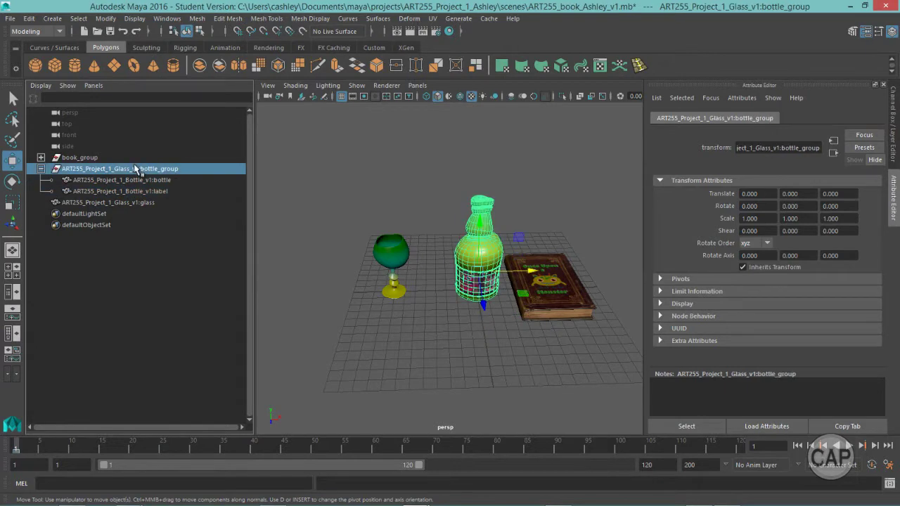
left_click(131, 191)
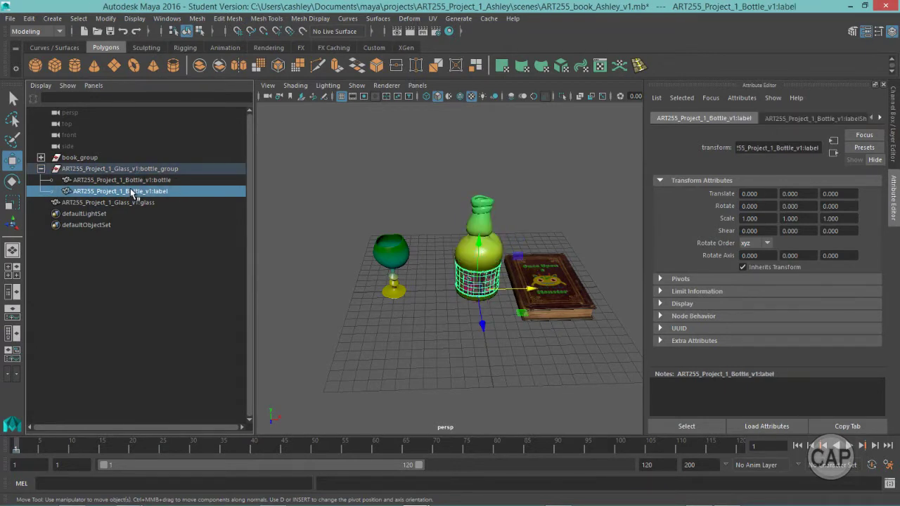
Reselect bottle_group and slide it left along X, closer to the glass and away from the book.
left_click(470, 313)
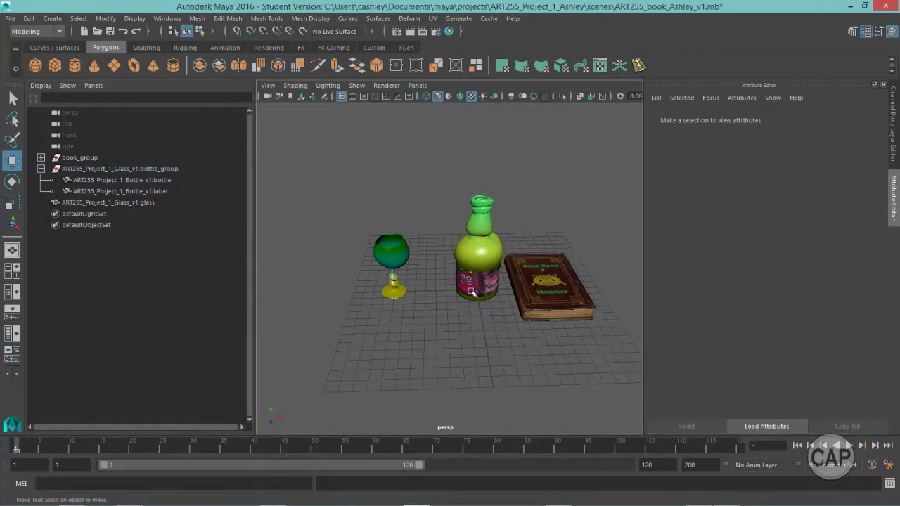
left_click(471, 286)
key("Up")
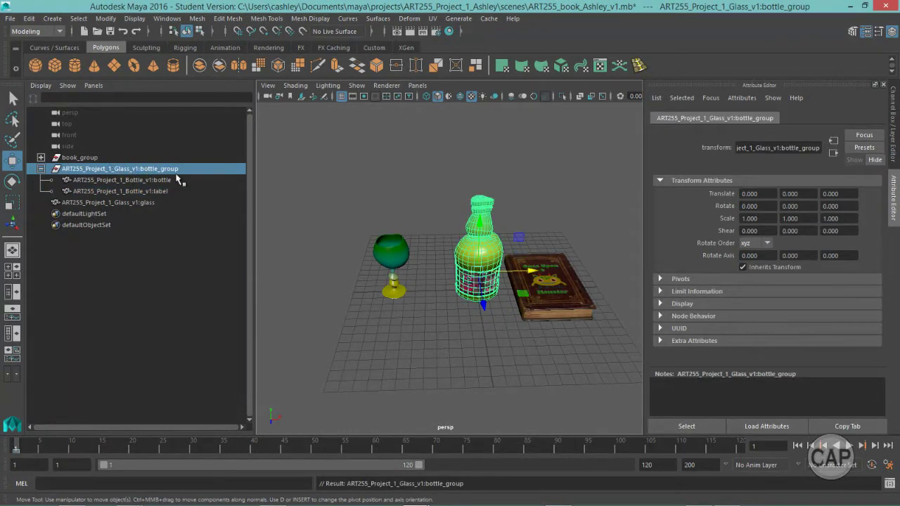
left_click_drag(532, 272, 506, 273)
left_click(550, 275)
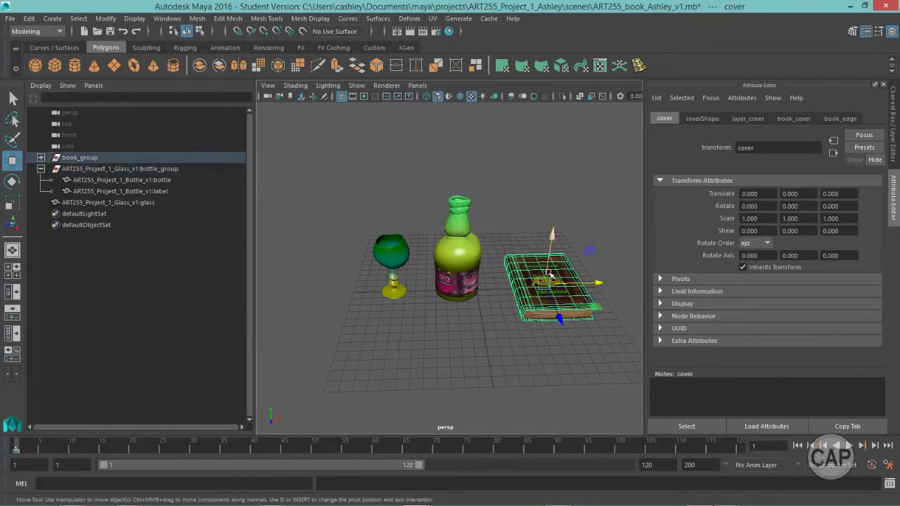
Expand and select book_group, and show the Channel Box/Layer Editor.
left_click(41, 157)
left_click(92, 159)
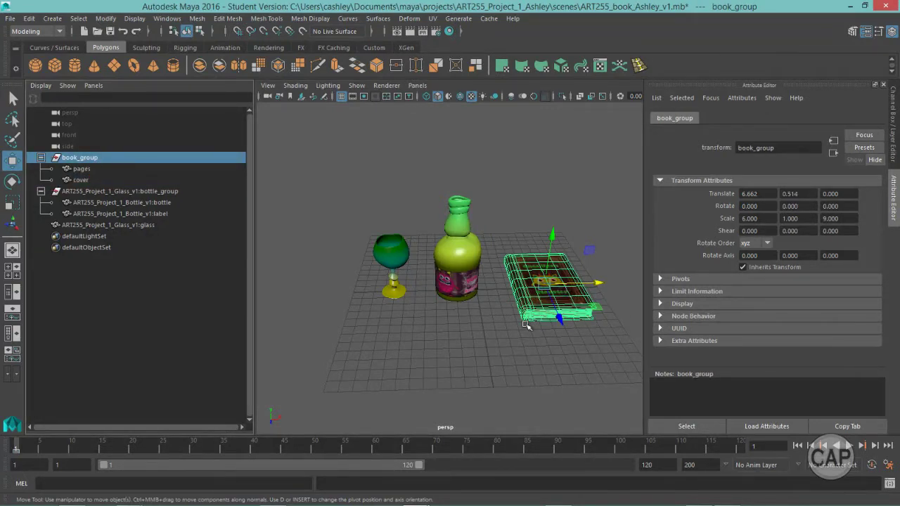
scroll(548, 320, "up", 5)
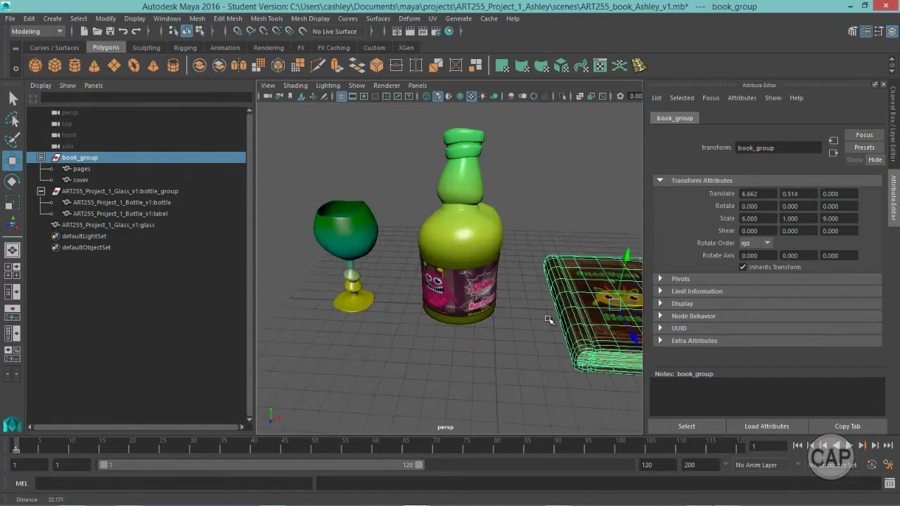
left_click_drag(503, 322, 454, 315, "alt")
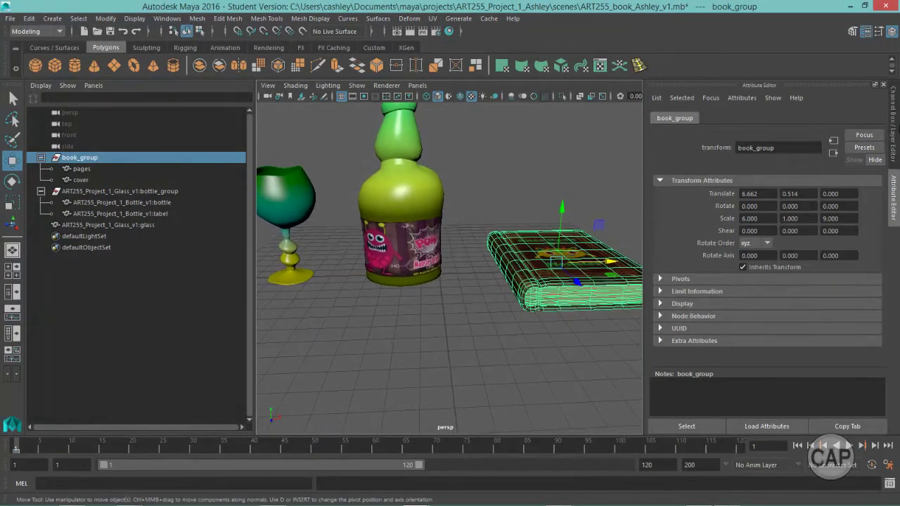
left_click(884, 85)
scroll(594, 345, "down", 4)
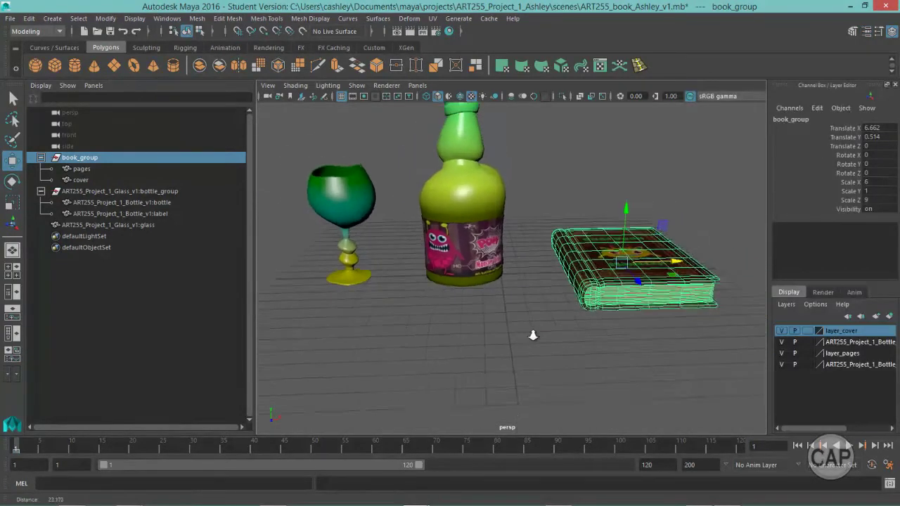
mouse_move(593, 345)
left_mouse_down("alt")
mouse_move(215, 325)
mouse_move(290, 349)
mouse_move(599, 356)
left_mouse_up("alt")
Move the book to Translate X 6.077 and rotate it to Rotate Y -94.948.
mouse_move(654, 270)
left_mouse_down()
mouse_move(700, 271)
mouse_move(650, 274)
left_mouse_up()
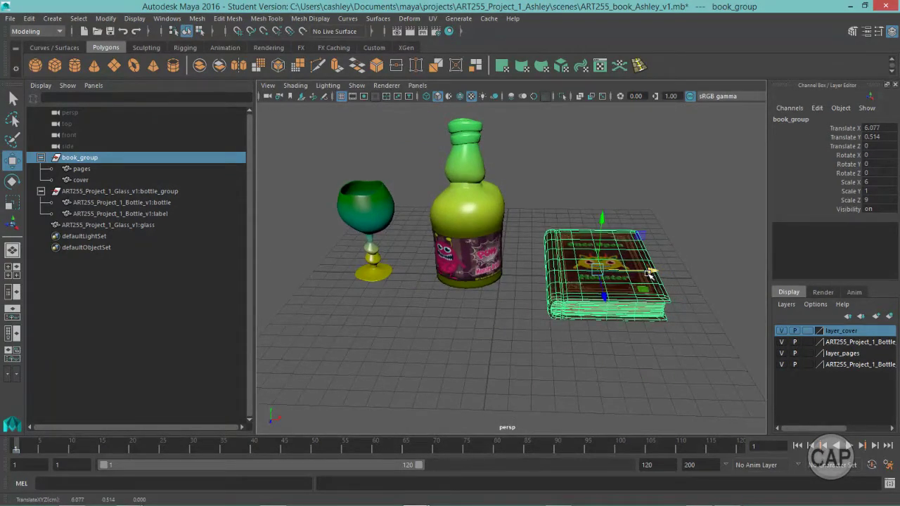
key("r")
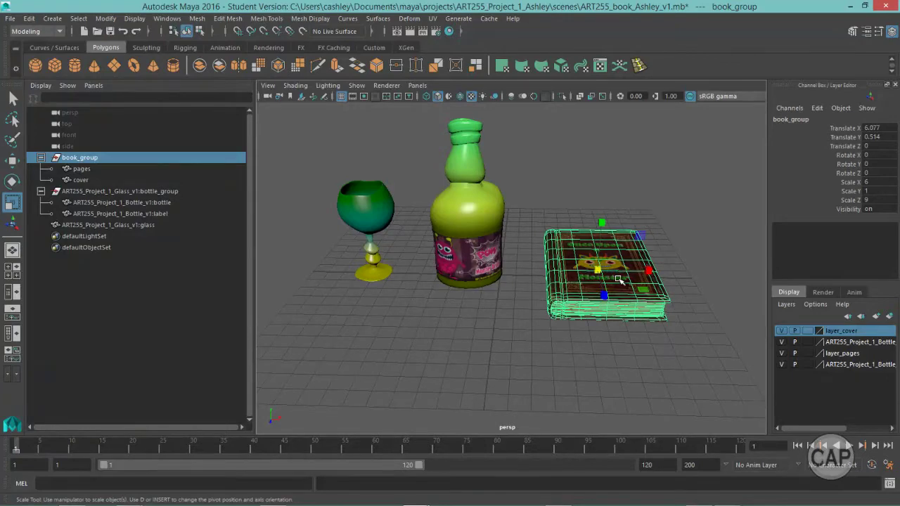
key("e")
left_click_drag(563, 288, 581, 285)
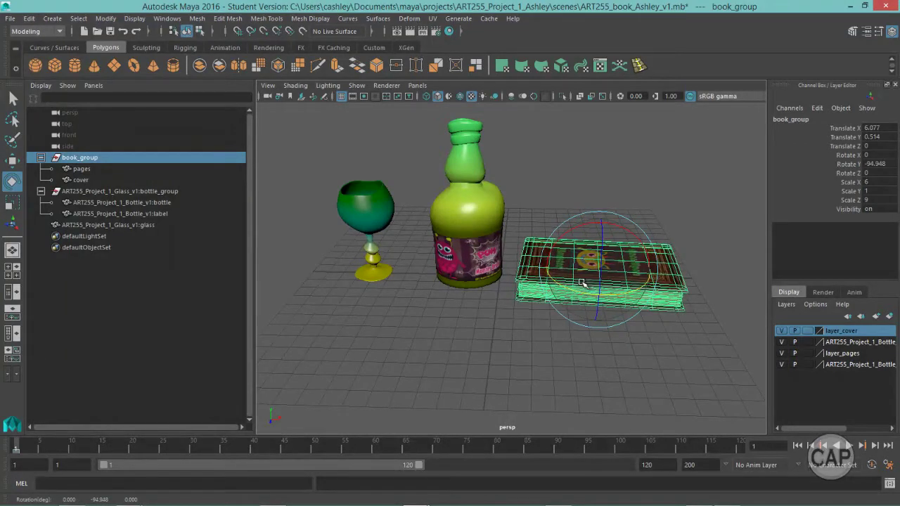
Duplicate book_group, raise the copy to Translate Y 3.295 and twist it slightly about Y.
key("ctrl+d")
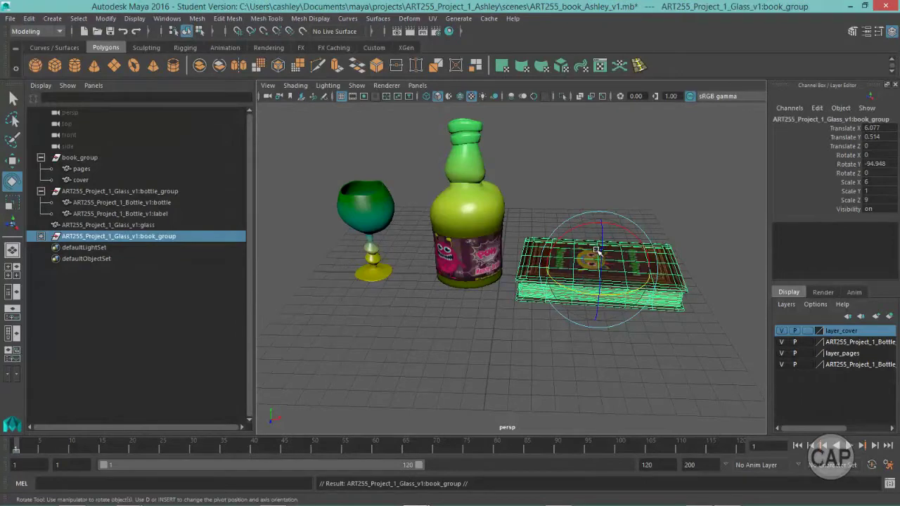
key("w")
left_click_drag(602, 219, 600, 198)
key("e")
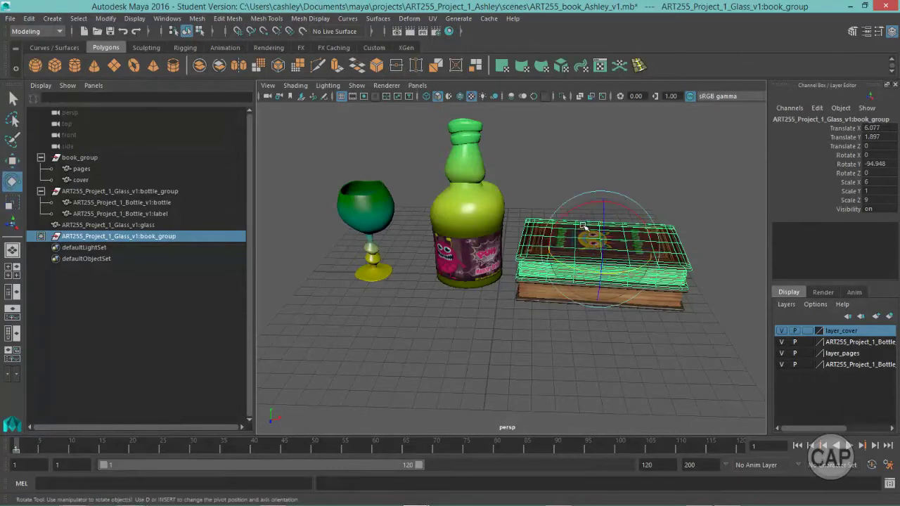
left_click_drag(583, 272, 577, 257)
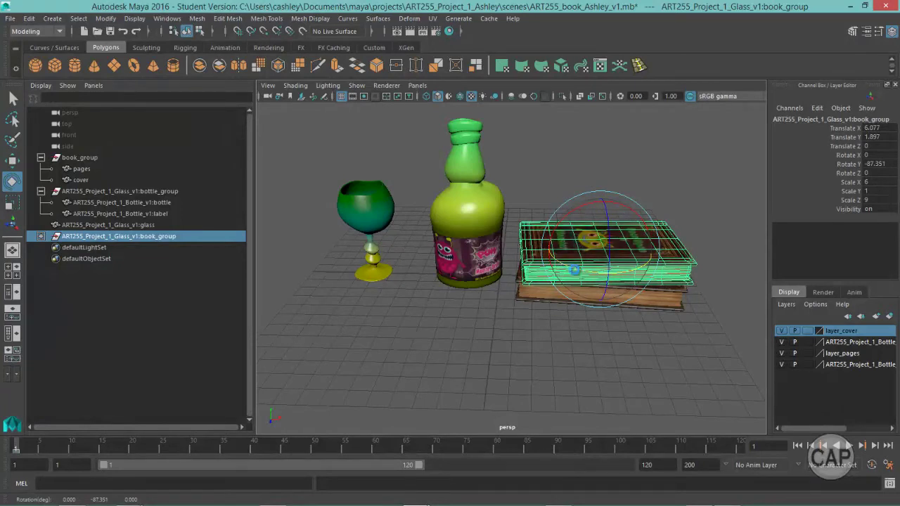
Duplicate again, lift and twist the third book onto the stack, then create book_group2.
key("ctrl+d")
key("w")
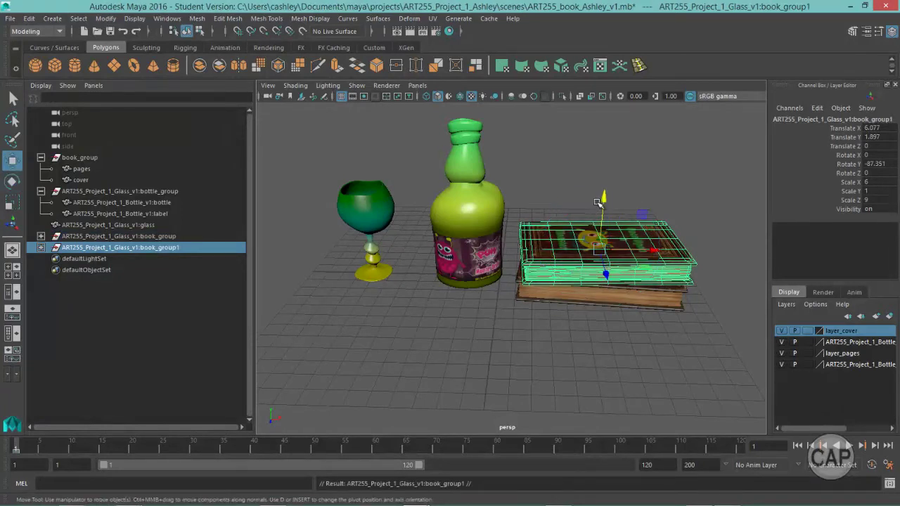
left_click_drag(603, 204, 604, 175)
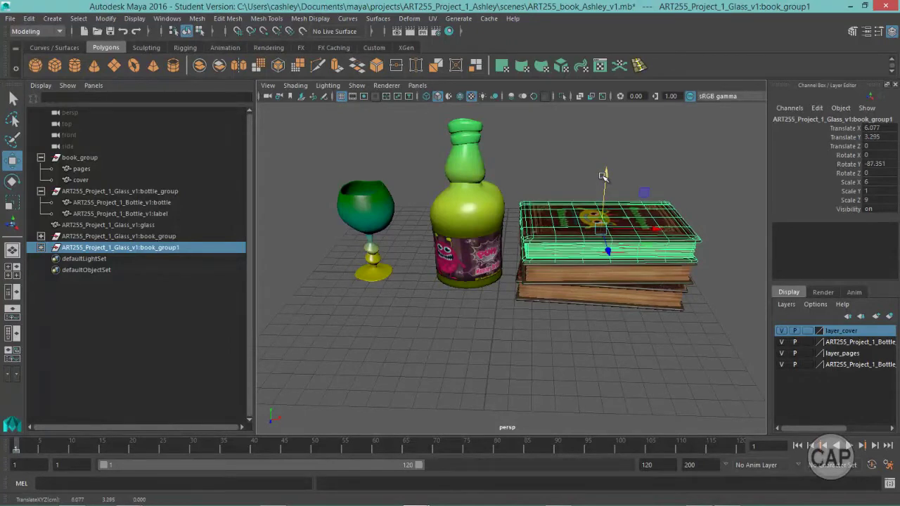
key("e")
left_click_drag(631, 248, 654, 228)
key("w")
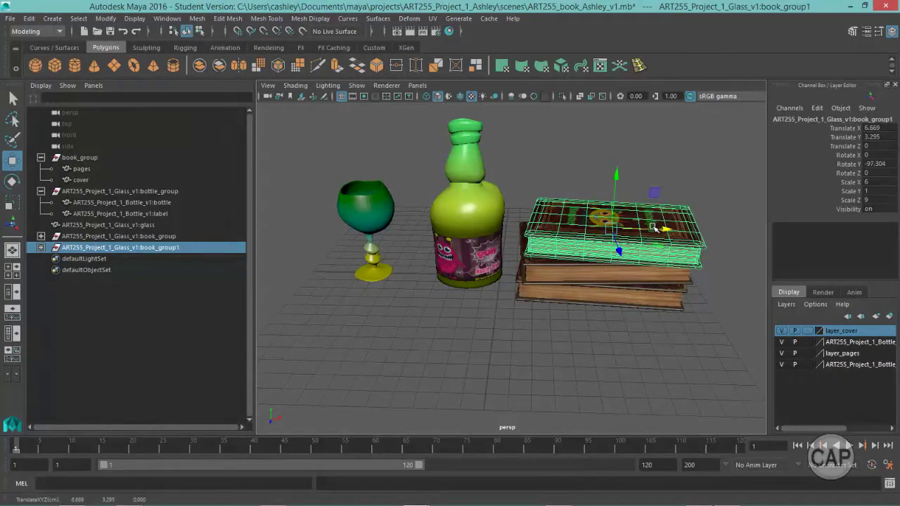
key("ctrl+d")
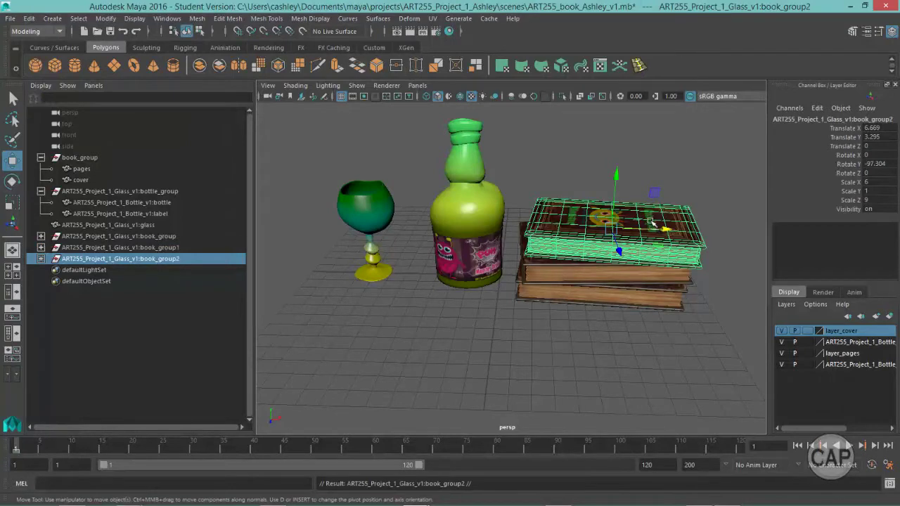
Move the new book copy forward along Z and tilt it up on its edge.
left_click_drag(619, 252, 633, 280)
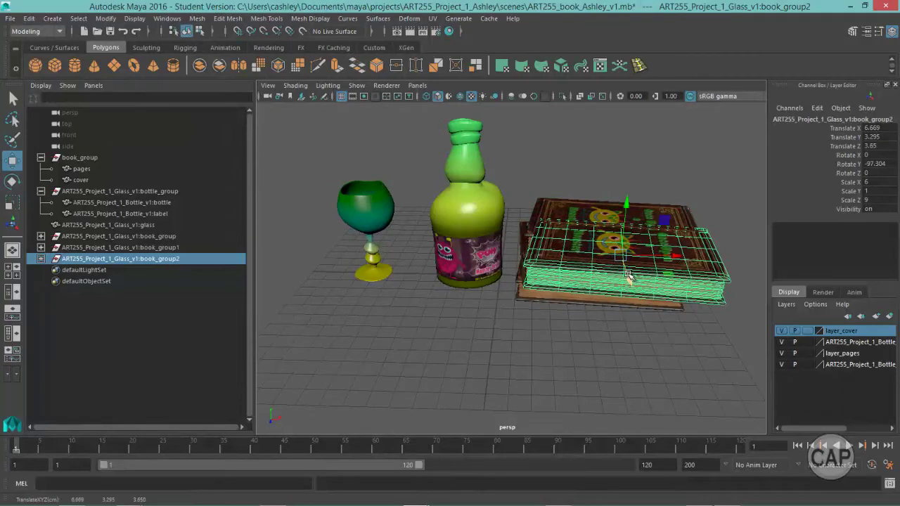
key("e")
left_click_drag(624, 276, 661, 289)
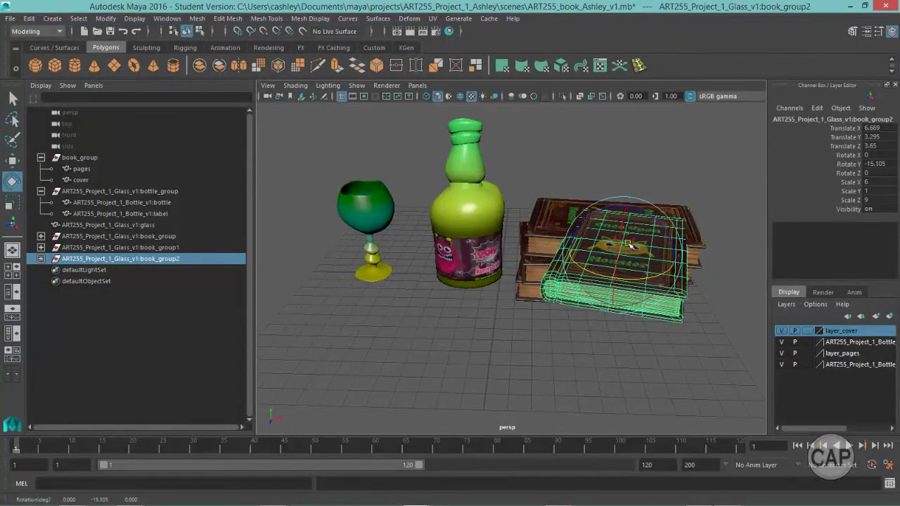
left_click_drag(616, 231, 614, 279)
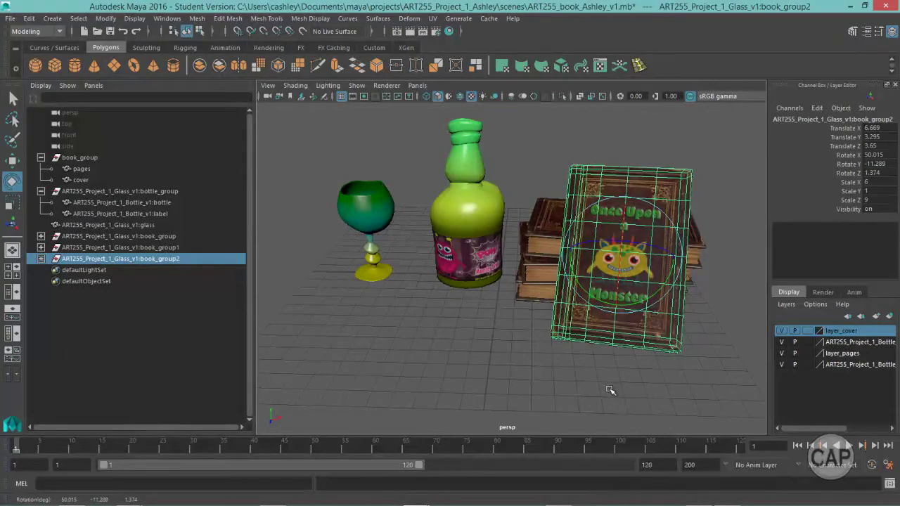
left_click_drag(595, 382, 502, 322, "alt")
Set the cover to Translate Z 4.701 and Rotate Y -8.818, Z -0.717, leaning on the stack.
key("w")
left_click_drag(398, 229, 392, 310)
key("e")
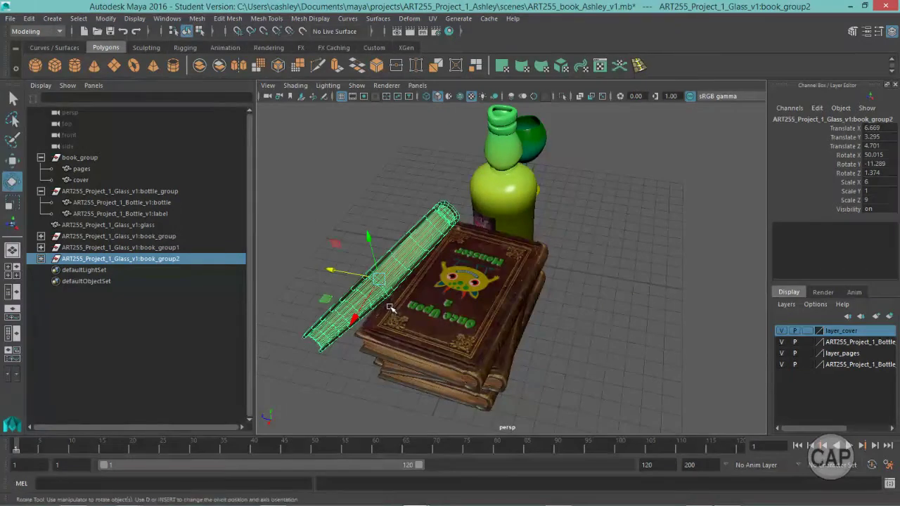
left_click_drag(365, 323, 557, 364)
right_click_drag(558, 365, 428, 328, "alt")
left_click_drag(428, 328, 444, 315, "alt")
left_click(495, 285)
mouse_move(495, 285)
left_mouse_down("alt")
mouse_move(486, 331)
mouse_move(485, 280)
left_mouse_up("alt")
left_click_drag(490, 311, 487, 314, "alt")
Scale bottle_group uniformly to 1.266 and raise it slightly.
left_click(487, 279)
key("Up")
key("w")
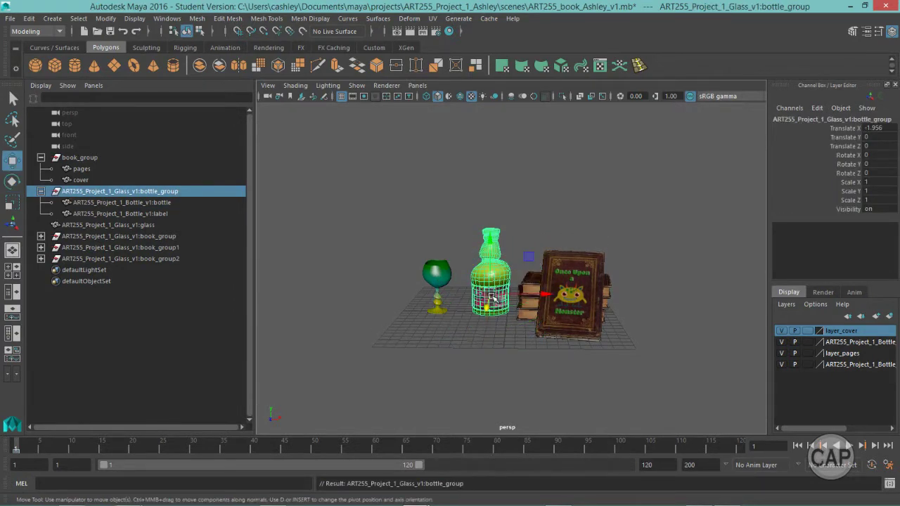
key("r")
left_click_drag(491, 295, 508, 286)
key("q")
key("w")
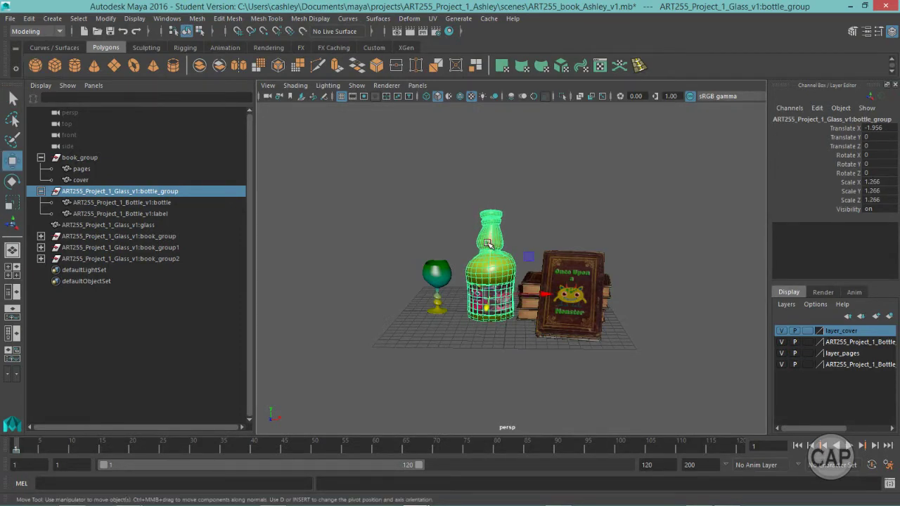
left_click_drag(488, 237, 488, 239)
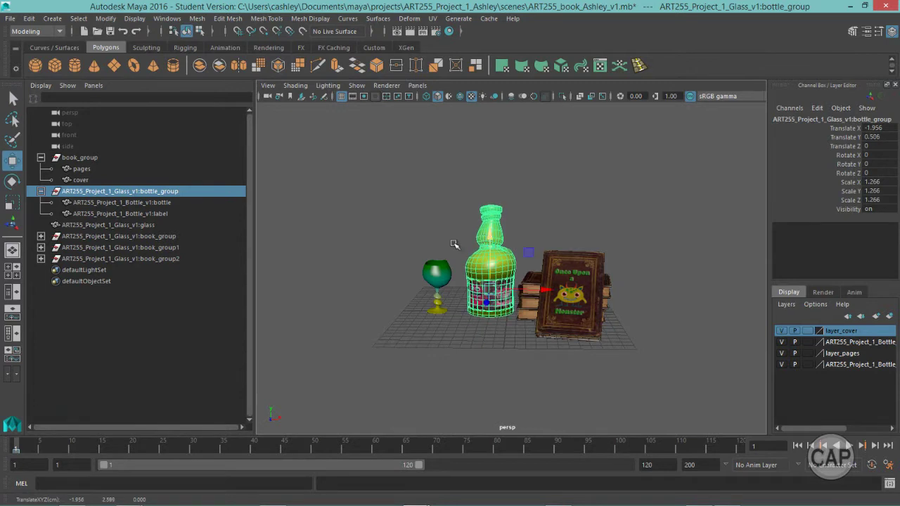
Scale the glass uniformly up to 0.579.
left_click(435, 270)
key("r")
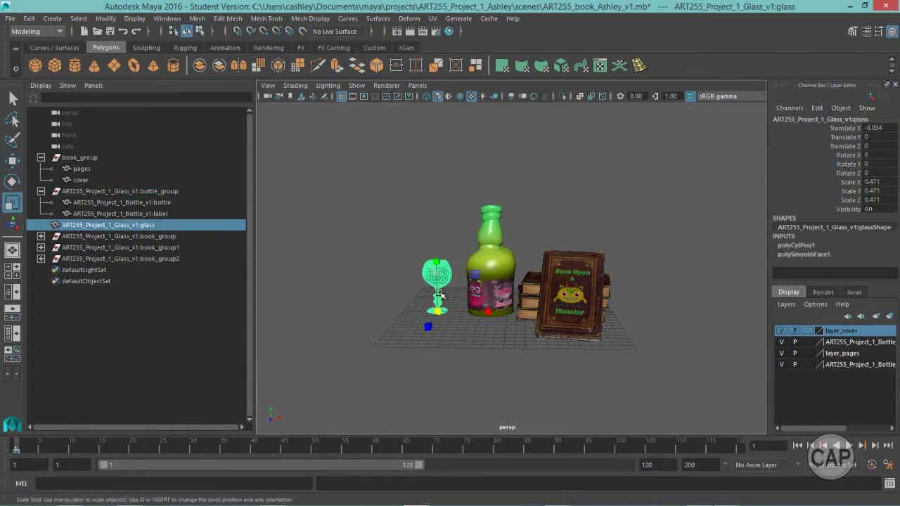
left_click_drag(438, 311, 445, 310)
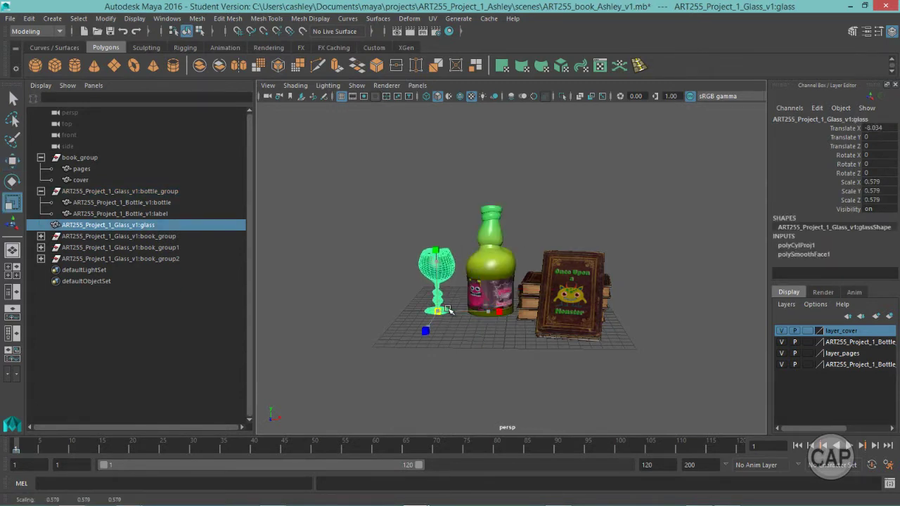
left_click_drag(455, 330, 461, 336, "alt")
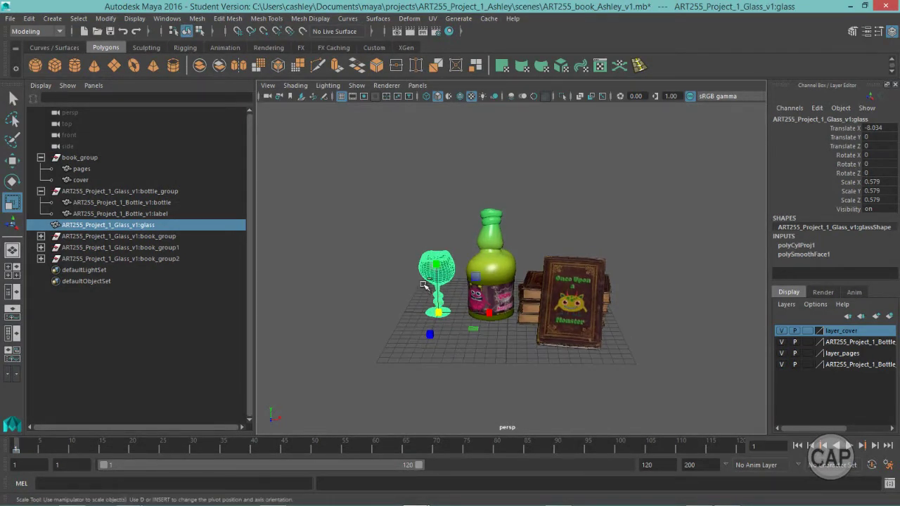
left_click_drag(457, 362, 400, 331, "alt")
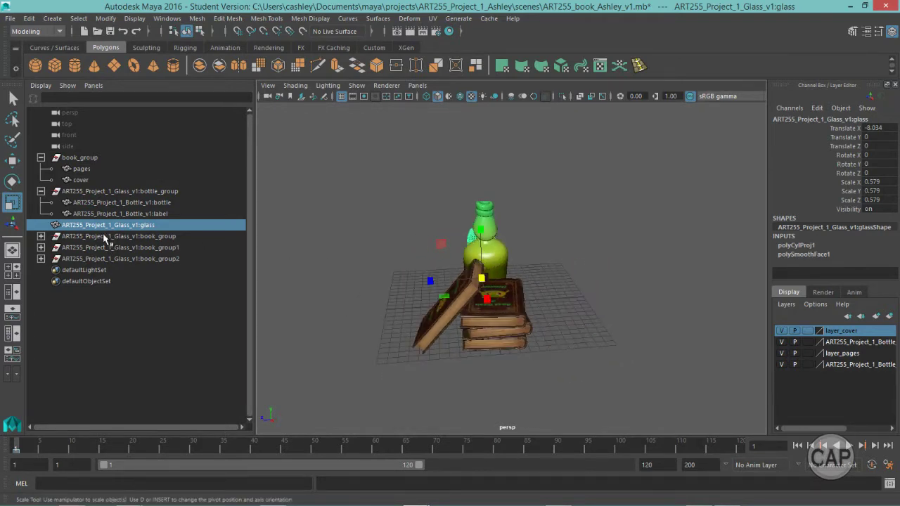
Select book_group, book_group1 and book_group2 together in the Outliner.
left_click(104, 236)
left_click(109, 259, "shift")
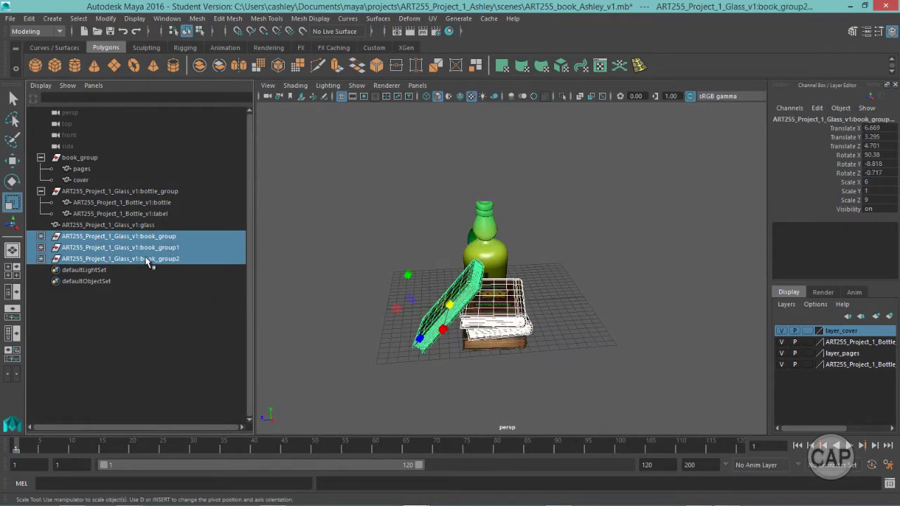
left_click(74, 158)
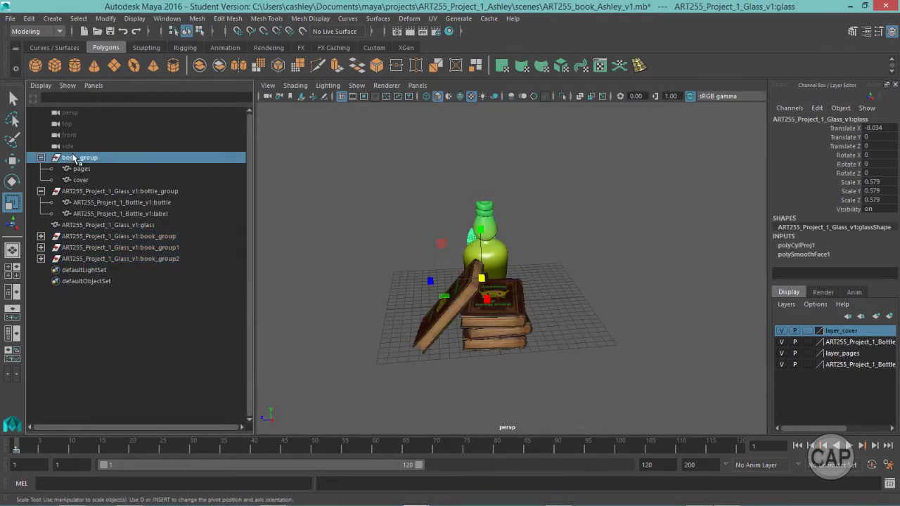
left_click(105, 237, "ctrl")
left_click(106, 248, "ctrl")
left_click(107, 259, "ctrl")
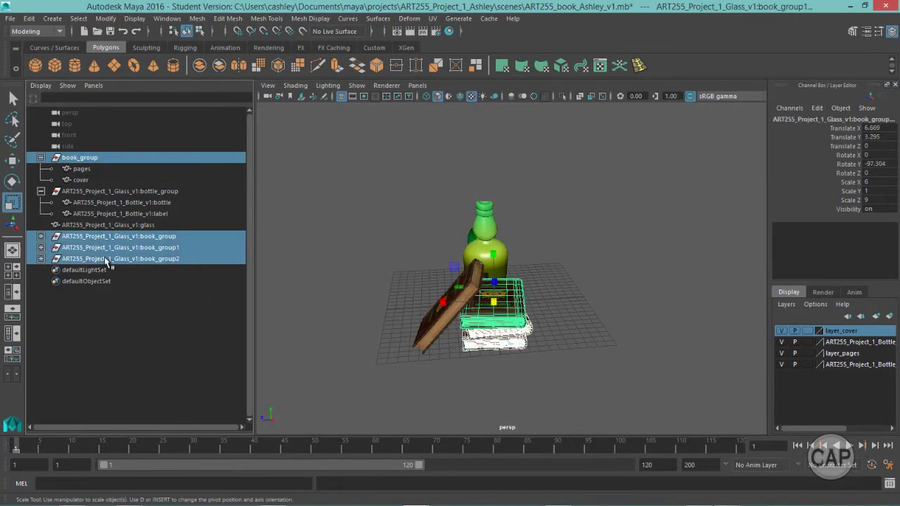
Pull the books forward beside the bottle, putting the cover at Translate X 6.79, Z 2.465.
key("w")
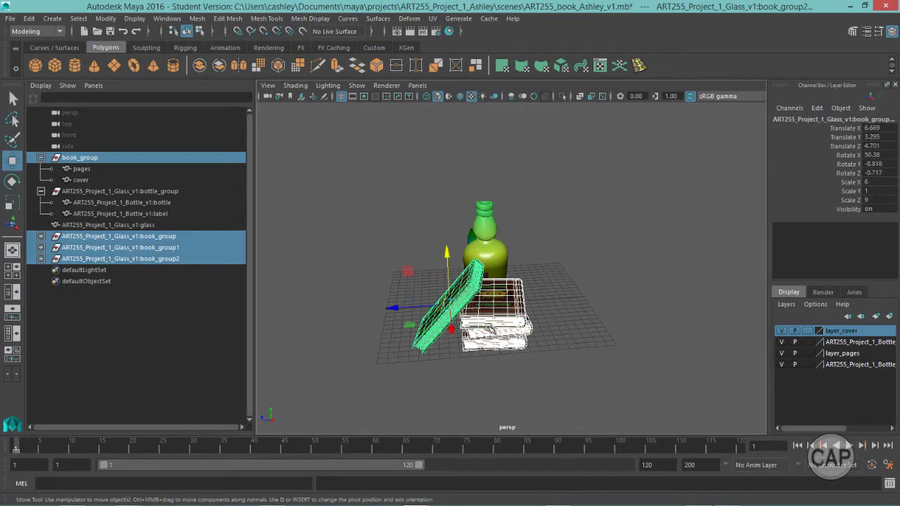
left_click_drag(397, 307, 633, 287)
mouse_move(542, 352)
left_mouse_down("alt")
mouse_move(527, 389)
mouse_move(529, 355)
left_mouse_up("alt")
right_click_drag(529, 355, 495, 358, "alt")
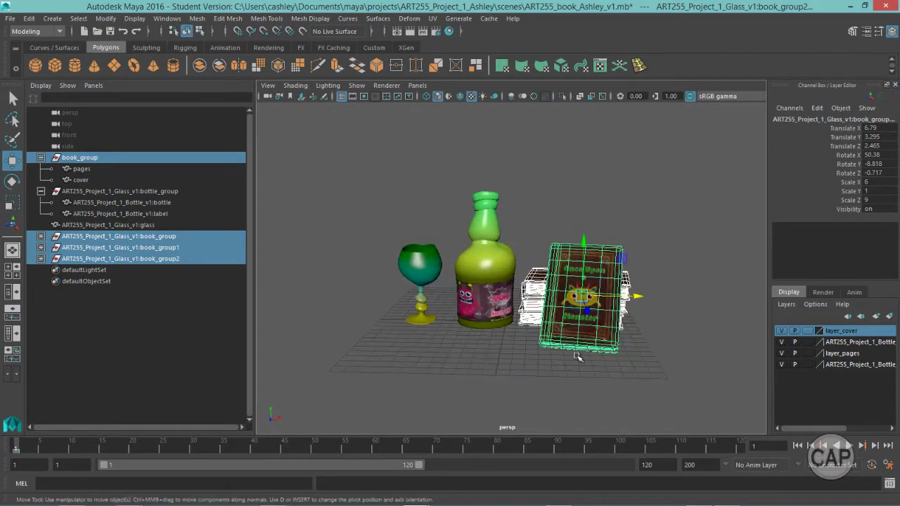
left_click_drag(572, 360, 511, 322, "alt")
mouse_move(510, 322)
middle_mouse_down("alt")
mouse_move(523, 318)
mouse_move(520, 334)
middle_mouse_up("alt")
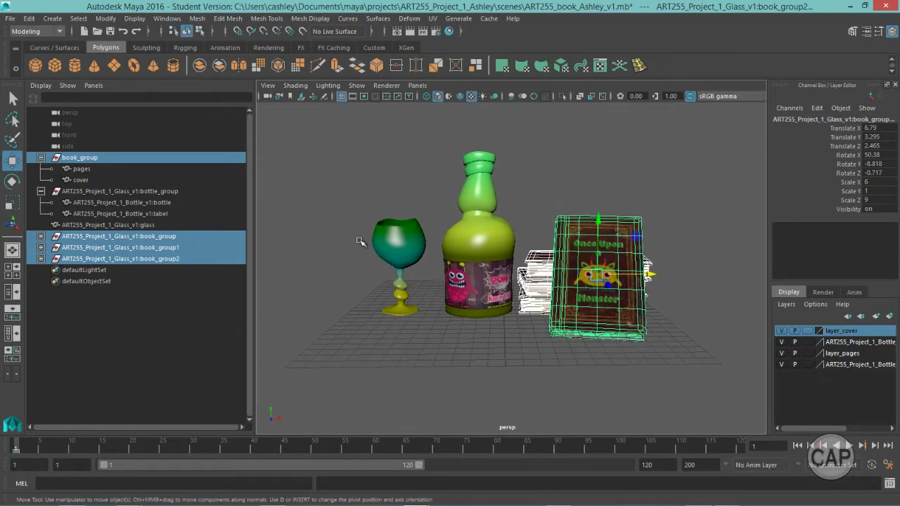
Group every object from book_group to book_group2 with Ctrl+G and rename group1 to 'Turntable'.
left_click(83, 159)
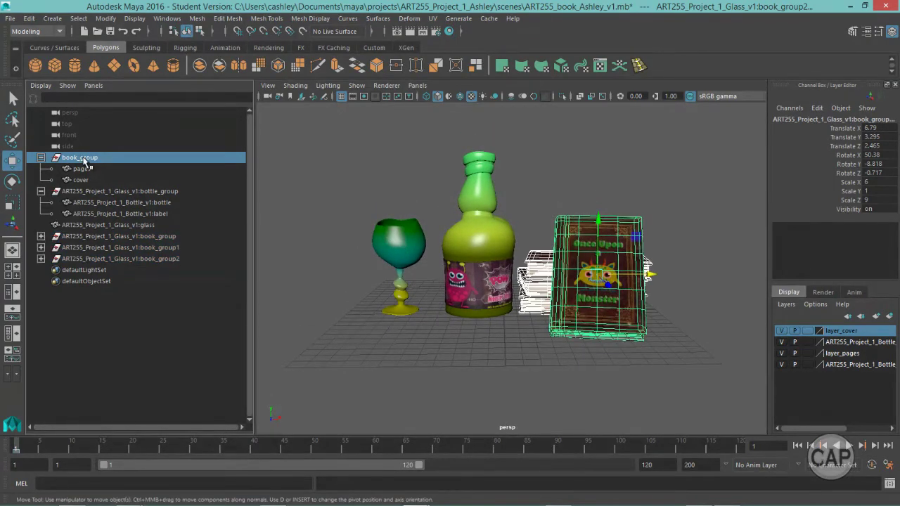
left_click_drag(83, 163, 84, 263)
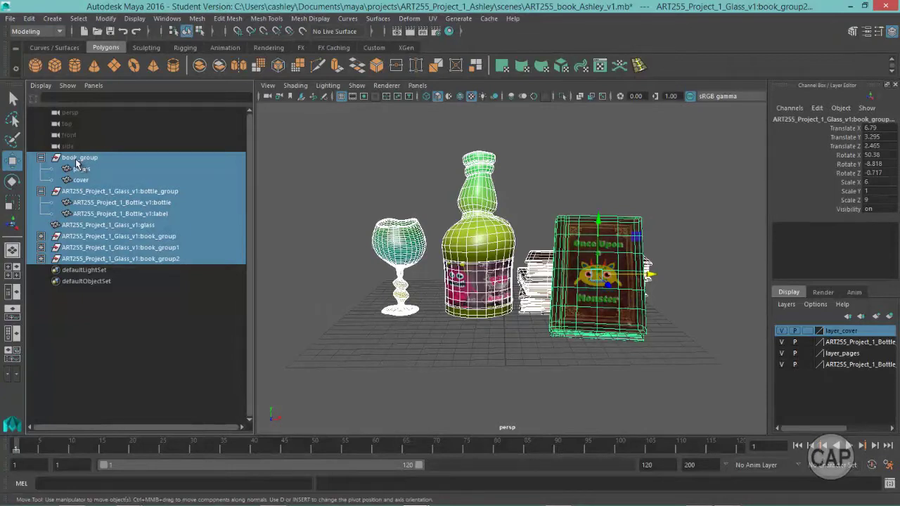
key("ctrl+g")
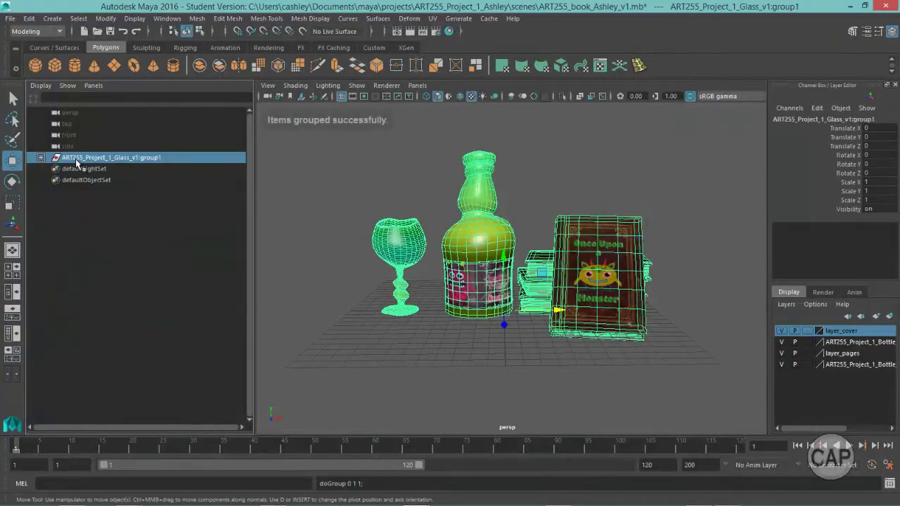
double_click(118, 157)
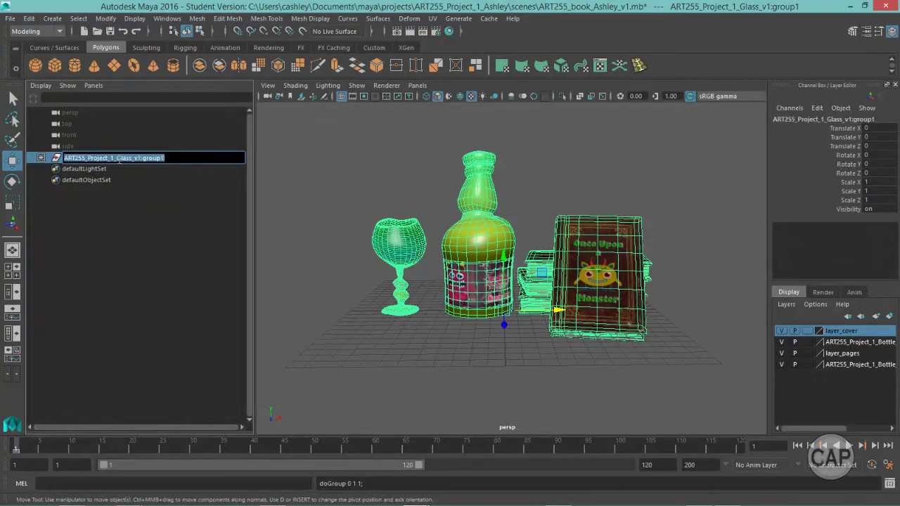
key("BackSpace")
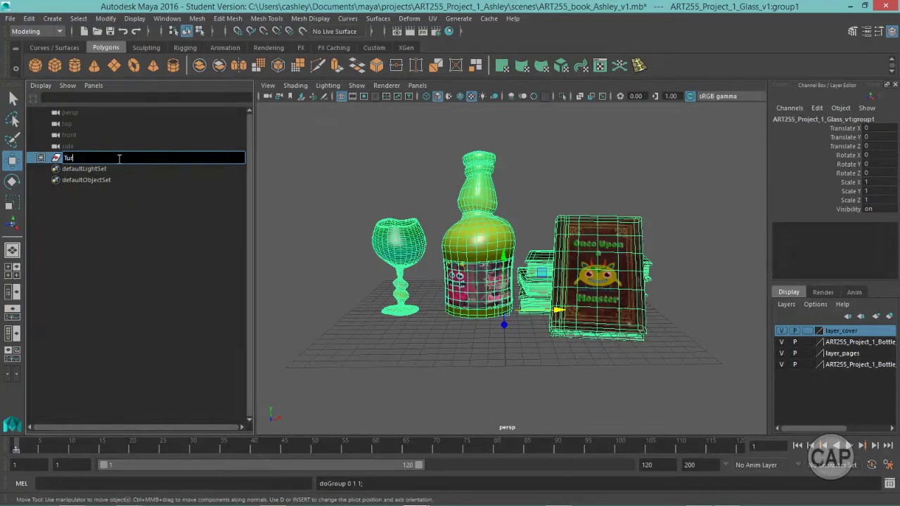
type("Turntable")
key("Return")
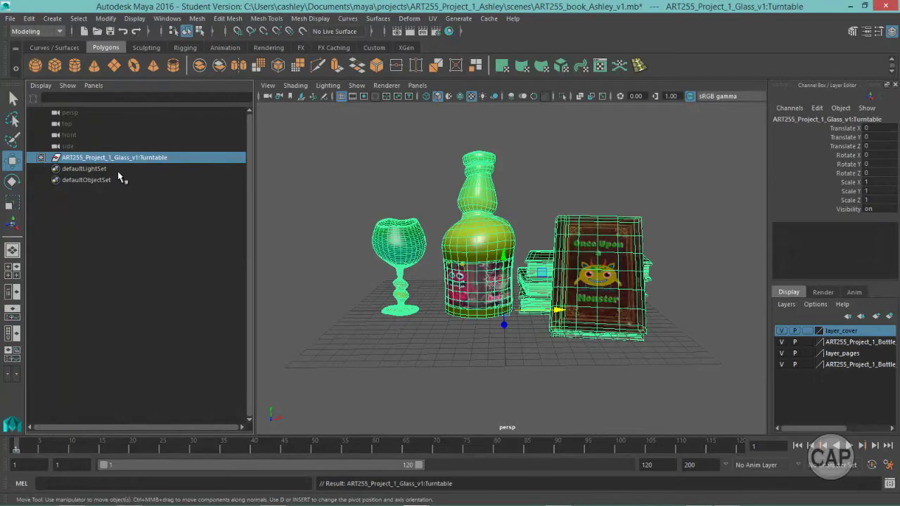
Key all Turntable translate and rotate channels at frame 1 with zero values.
left_click_drag(475, 310, 475, 333, "alt")
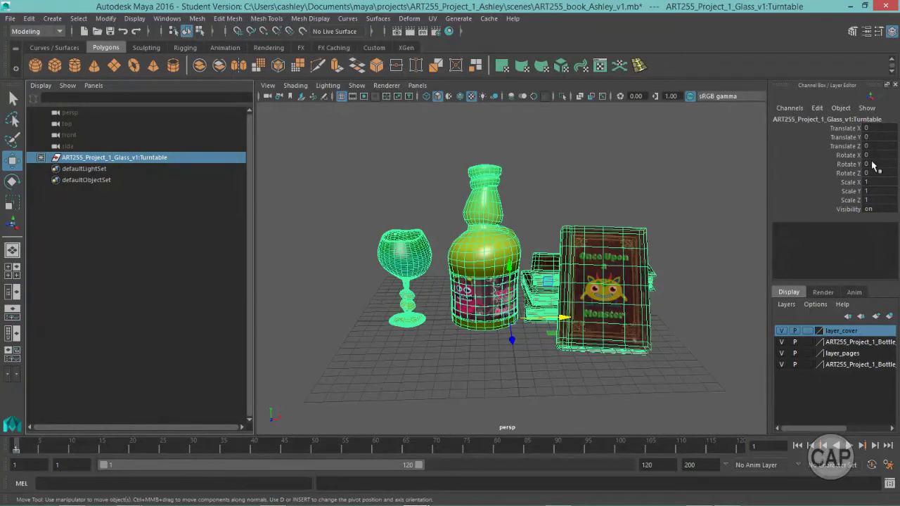
left_click_drag(870, 128, 877, 176)
left_click(832, 170, "shift")
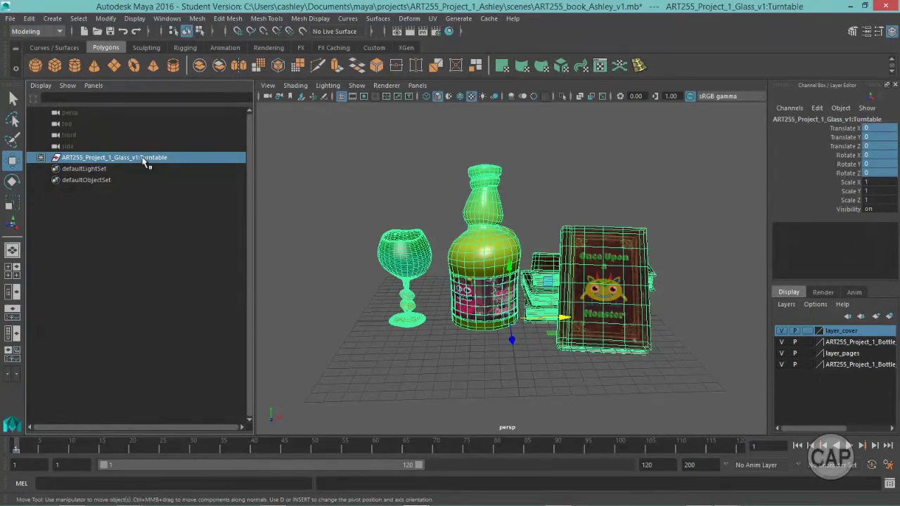
key("s")
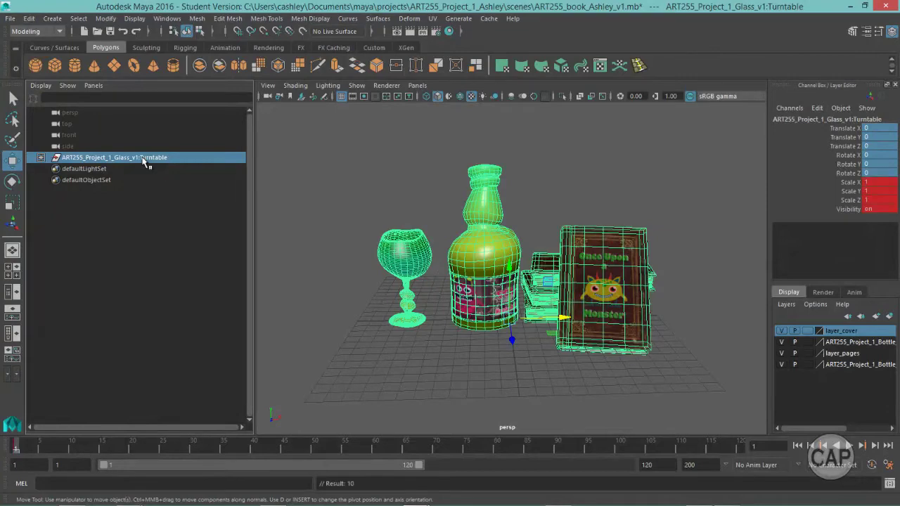
left_click(699, 185)
left_click(82, 159)
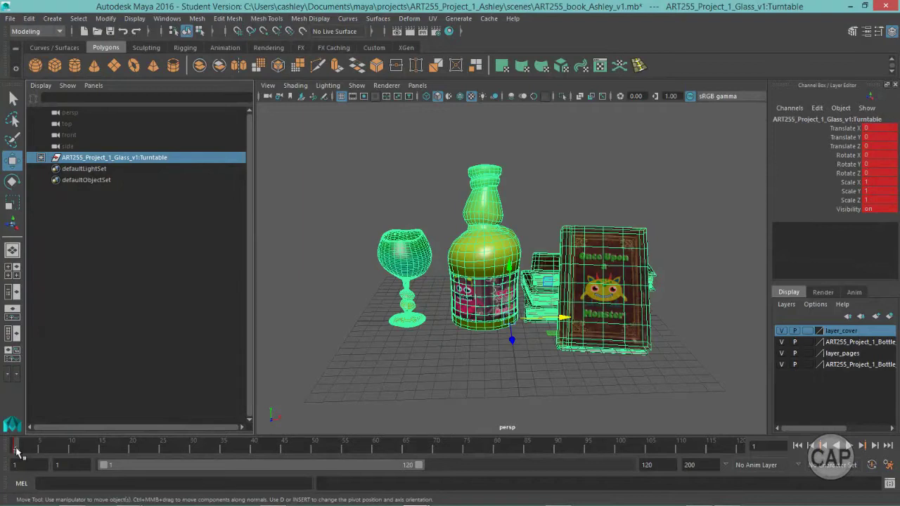
Extend the frame range to 200 and key Turntable at frame 200 with Rotate Y 360.
left_click_drag(24, 451, 740, 450)
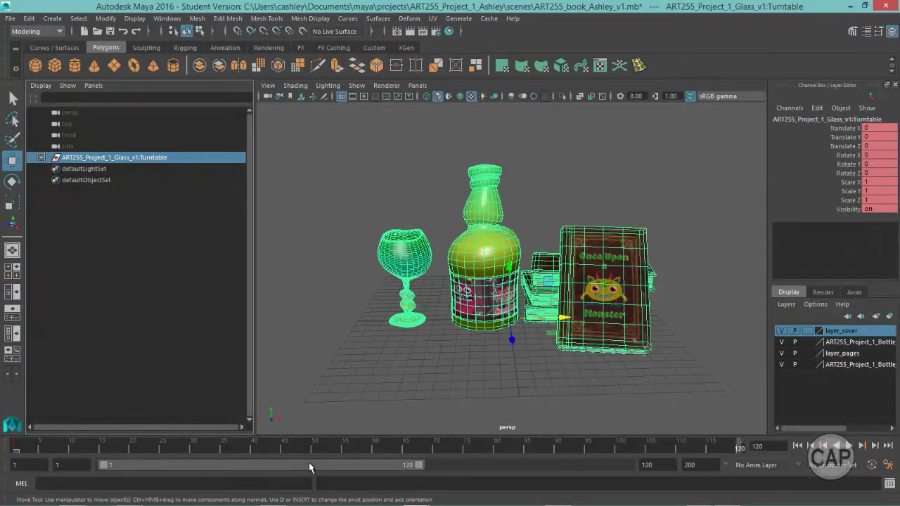
left_click_drag(318, 465, 643, 467)
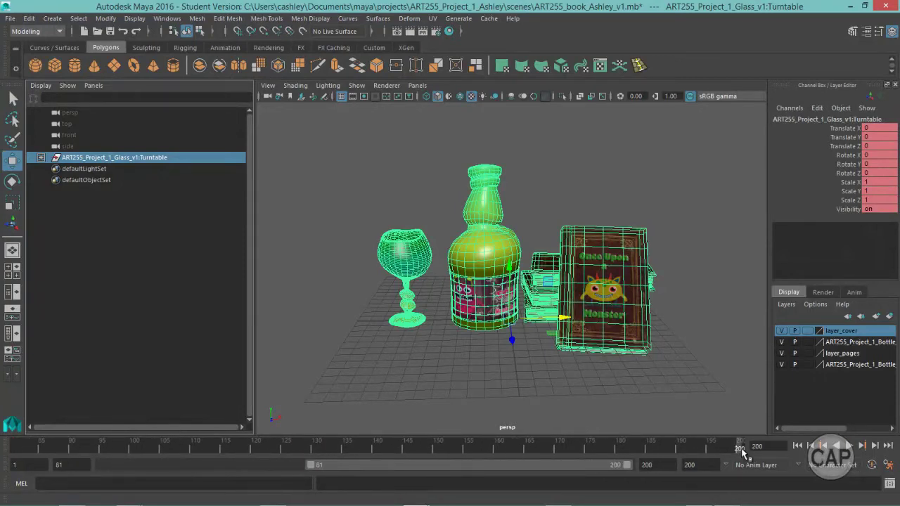
left_click(844, 163)
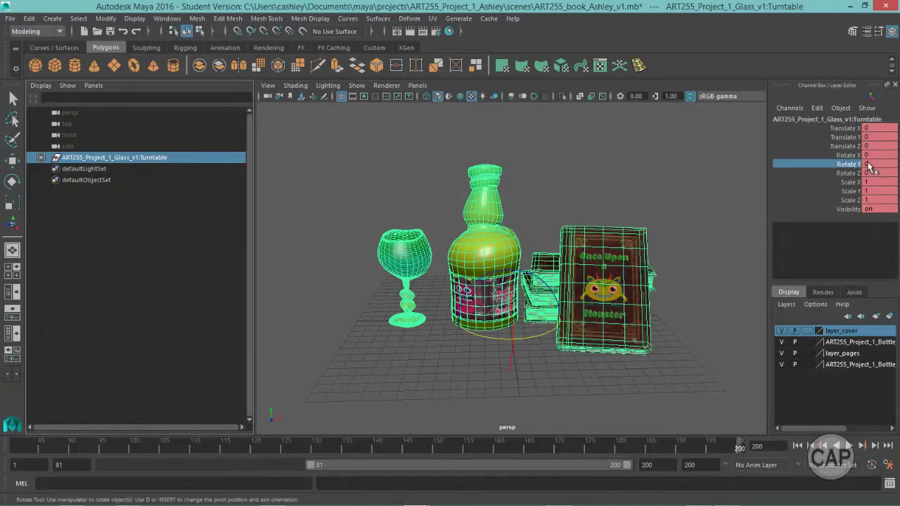
left_click(875, 163)
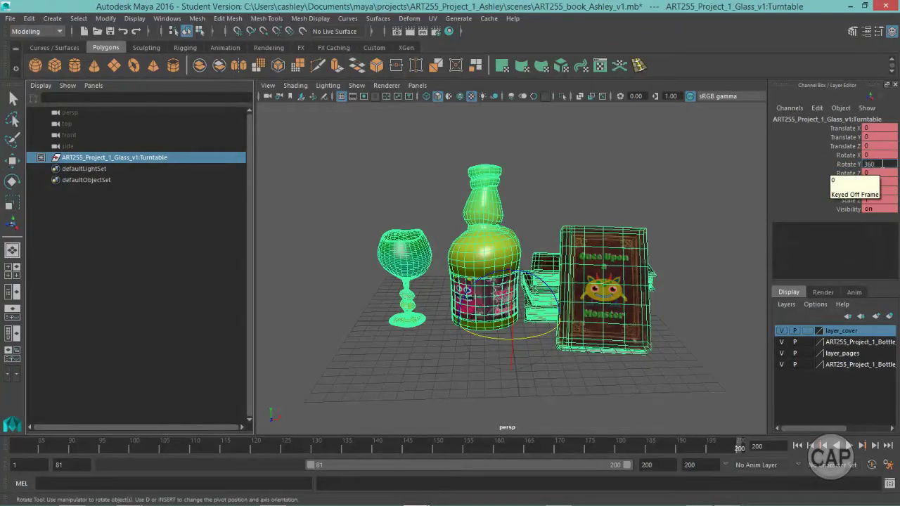
key("Return")
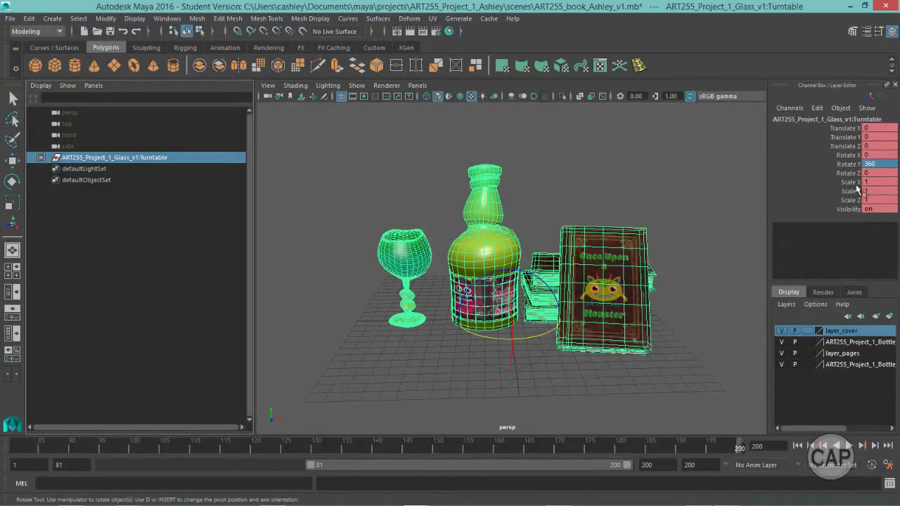
key("w")
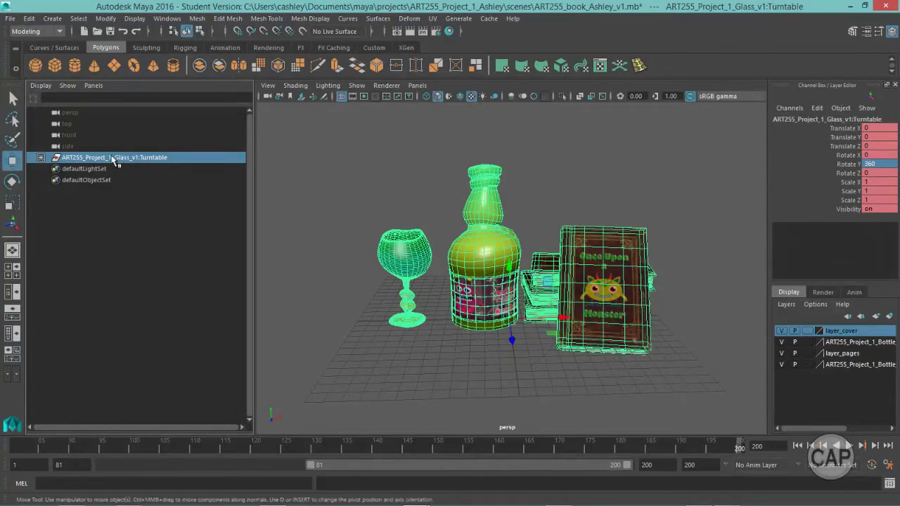
key("s")
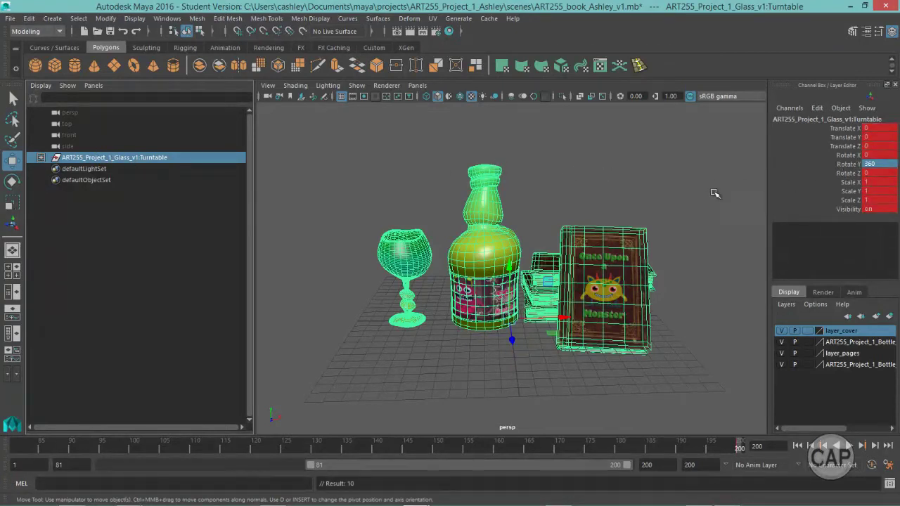
mouse_move(741, 451)
left_mouse_down()
mouse_move(728, 449)
mouse_move(747, 447)
left_mouse_up()
Scrub and play back the Turntable spin up to frame 200.
left_click(739, 451)
left_click_drag(650, 445, 742, 446)
left_click(849, 446)
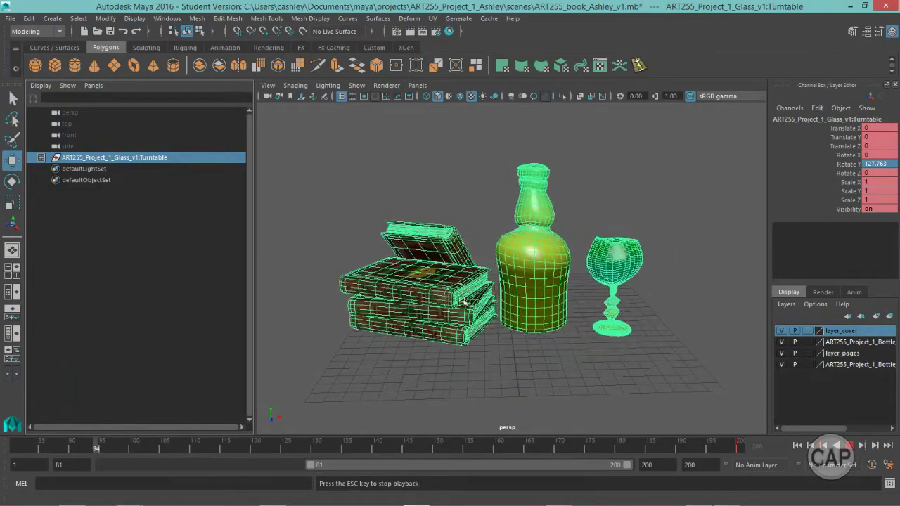
left_click(850, 446)
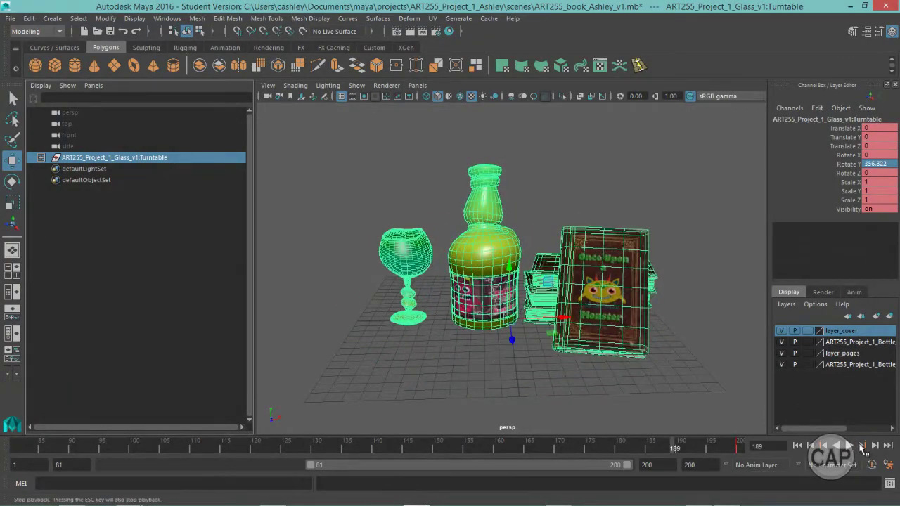
Set Playback speed to Real-time (24 fps) in Animation Preferences and save.
left_click(889, 467)
left_click_drag(436, 135, 431, 79)
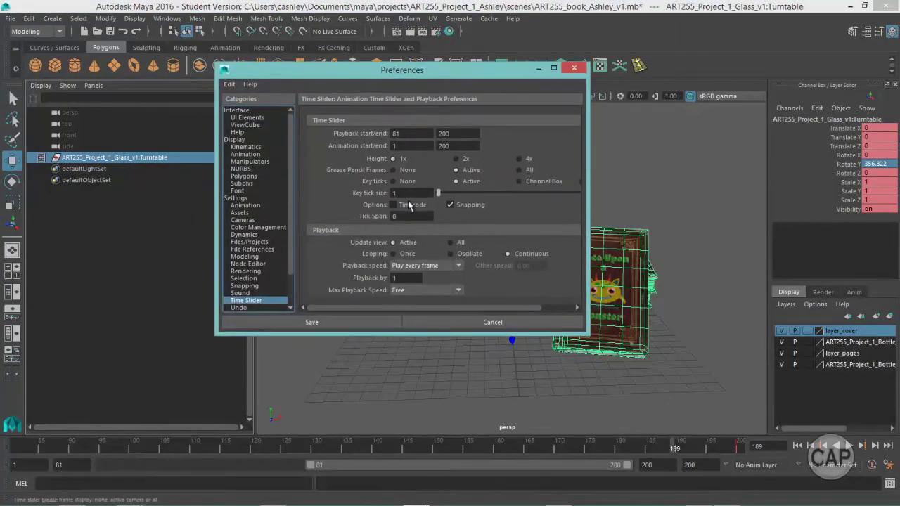
left_click(415, 269)
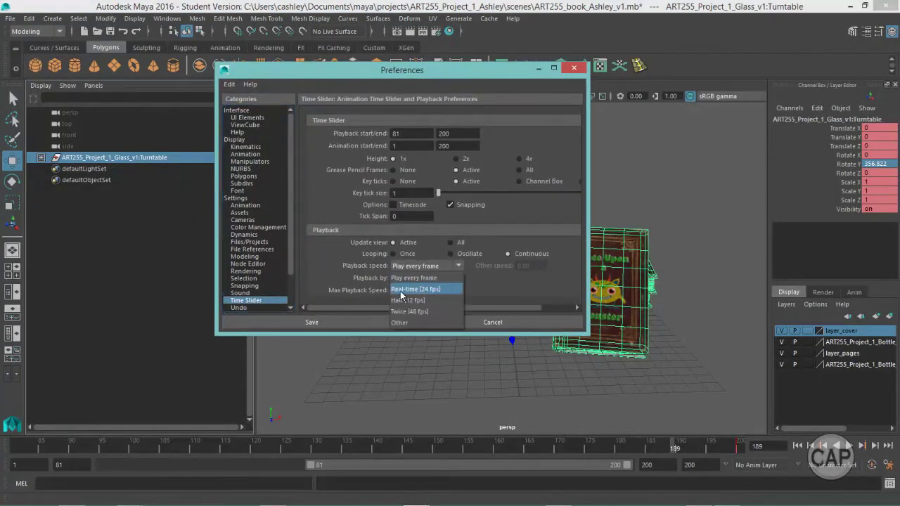
left_click(408, 289)
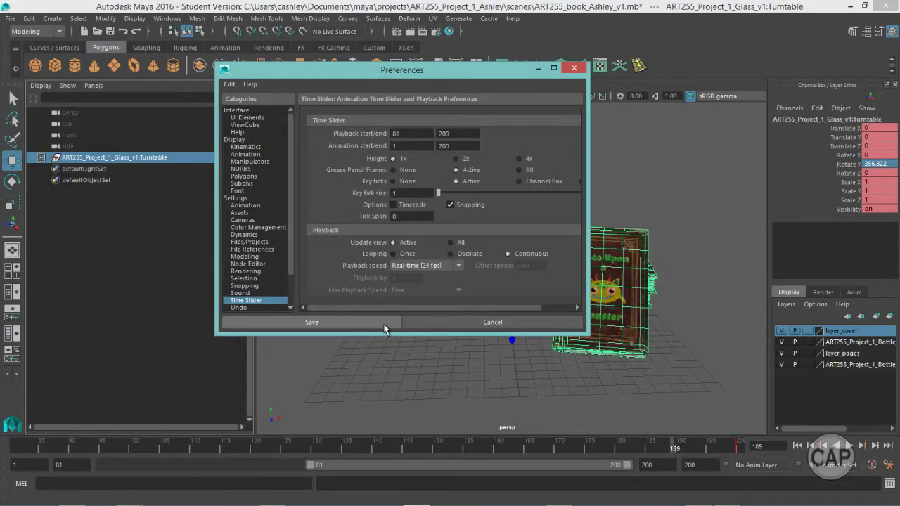
left_click(311, 323)
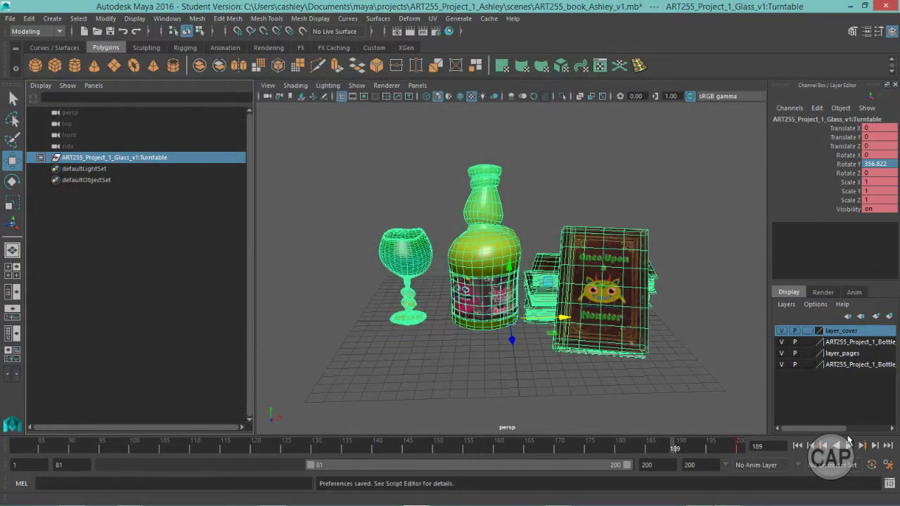
Preview the turntable spin and switch to the Animation menu set.
left_click(849, 445)
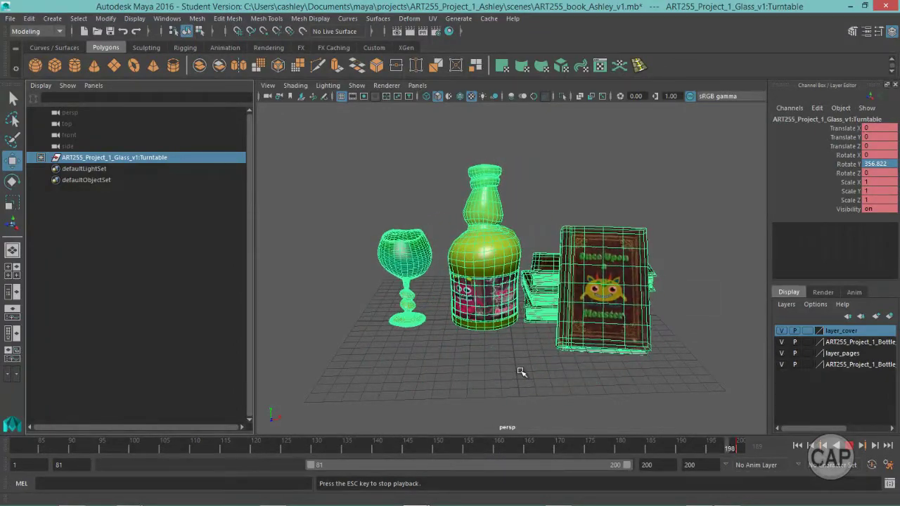
left_click(849, 446)
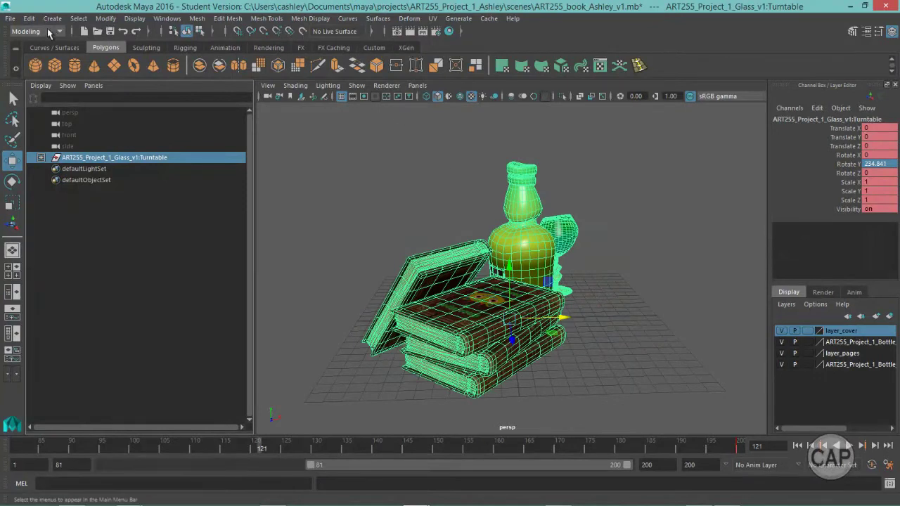
left_click(59, 32)
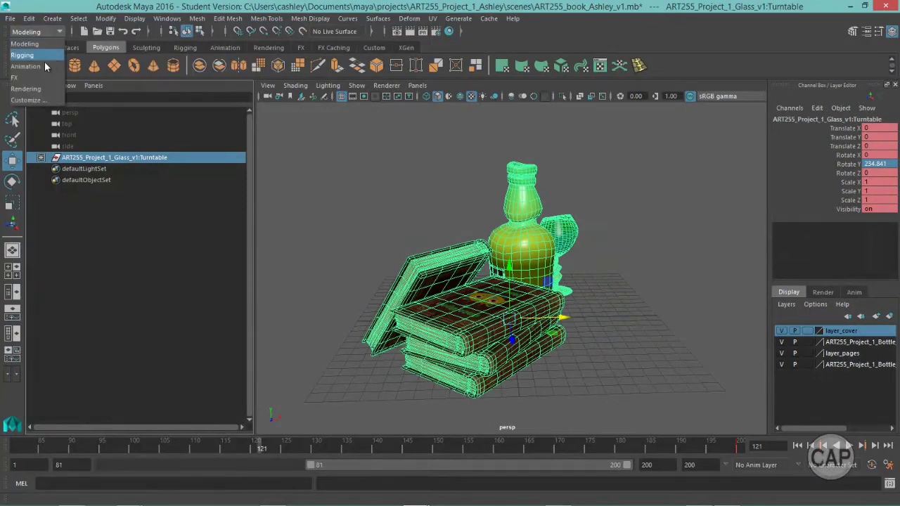
left_click(26, 66)
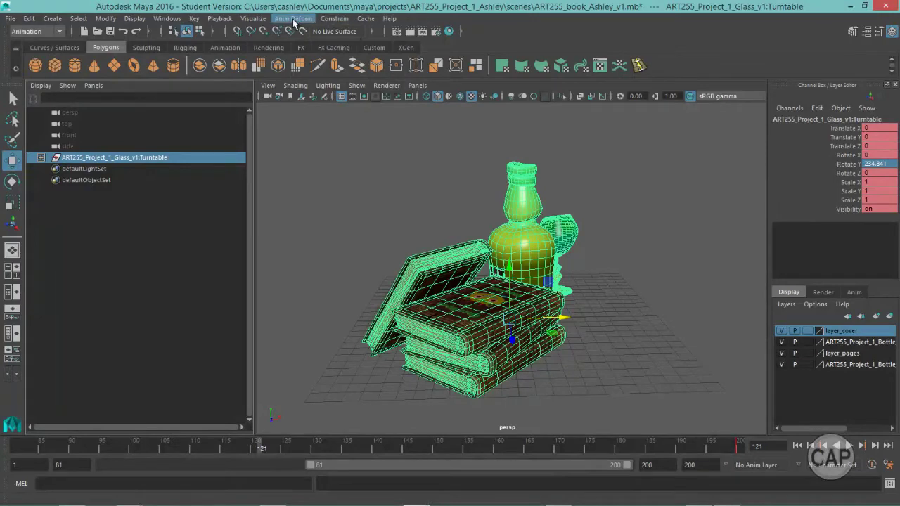
Record the blast3 playblast of the turntable, watch it, and close the player.
left_click(223, 22)
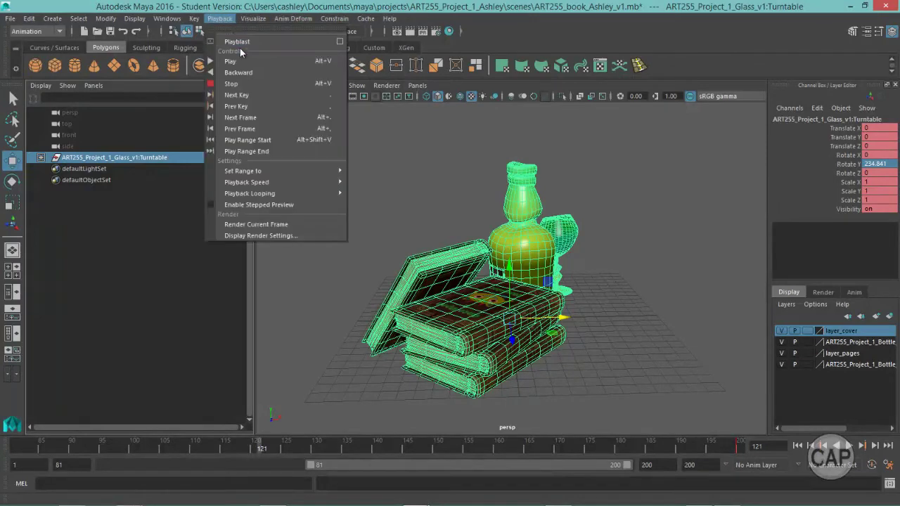
left_click(237, 41)
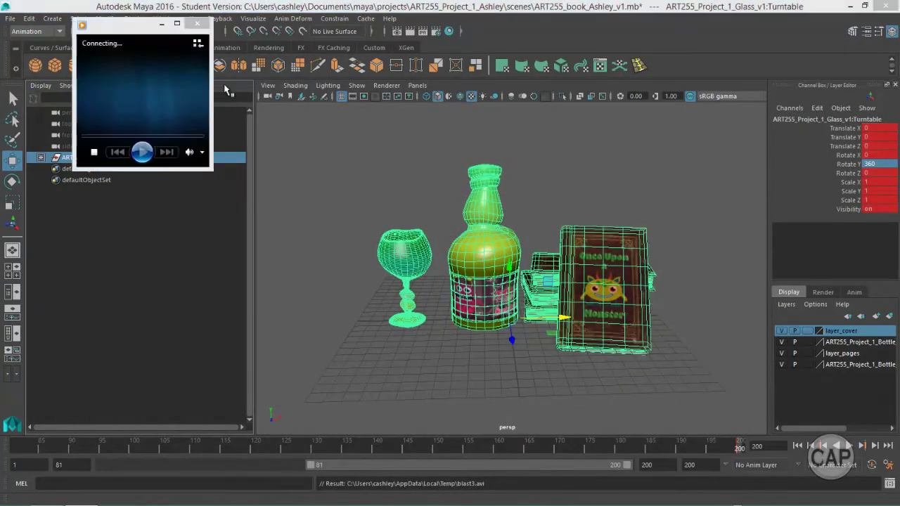
left_click_drag(125, 133, 334, 171)
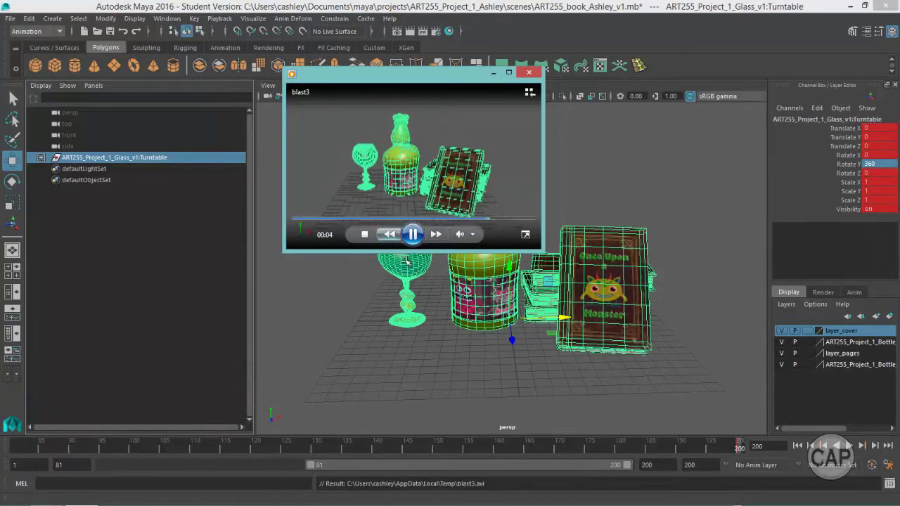
left_click(414, 237)
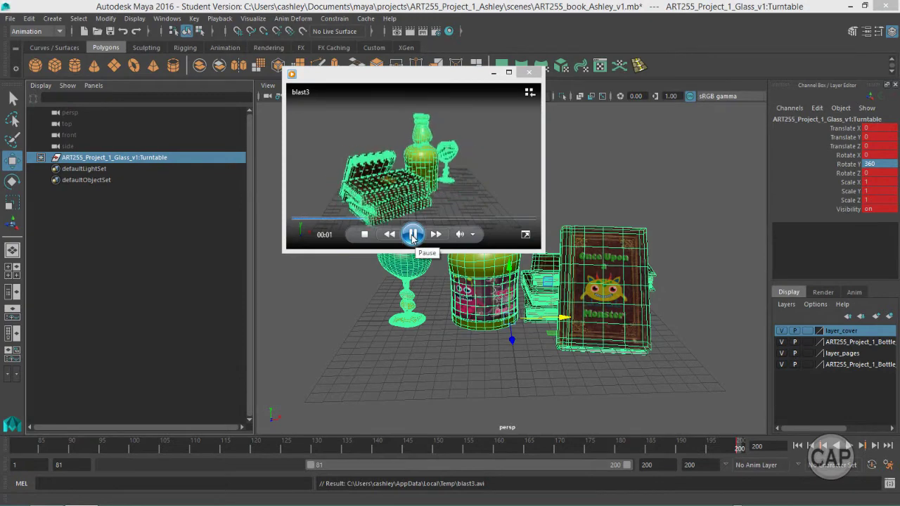
left_click(529, 72)
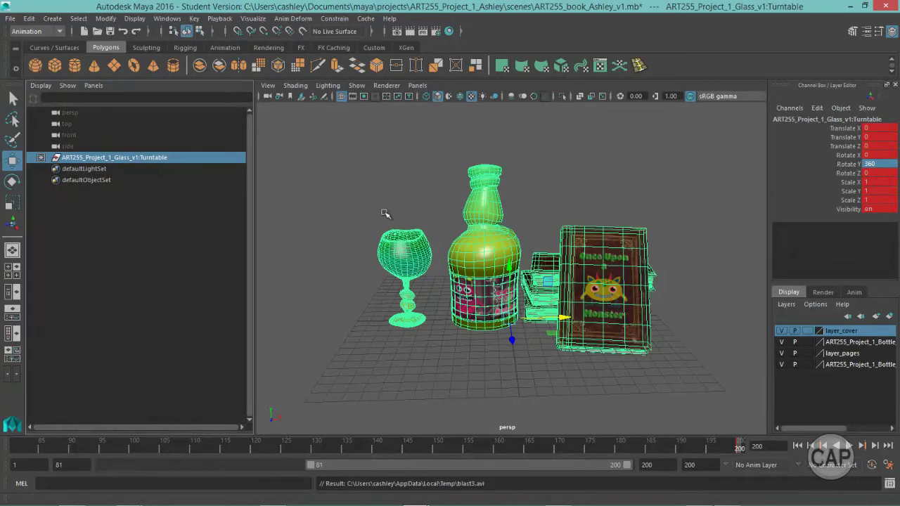
Create a new camera from Create > Cameras > Camera.
left_click(55, 19)
mouse_move(101, 92)
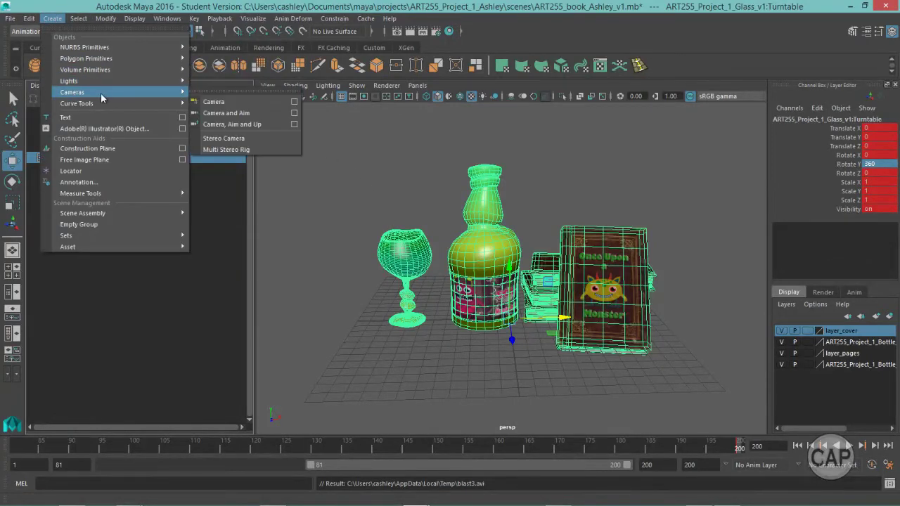
left_click(214, 103)
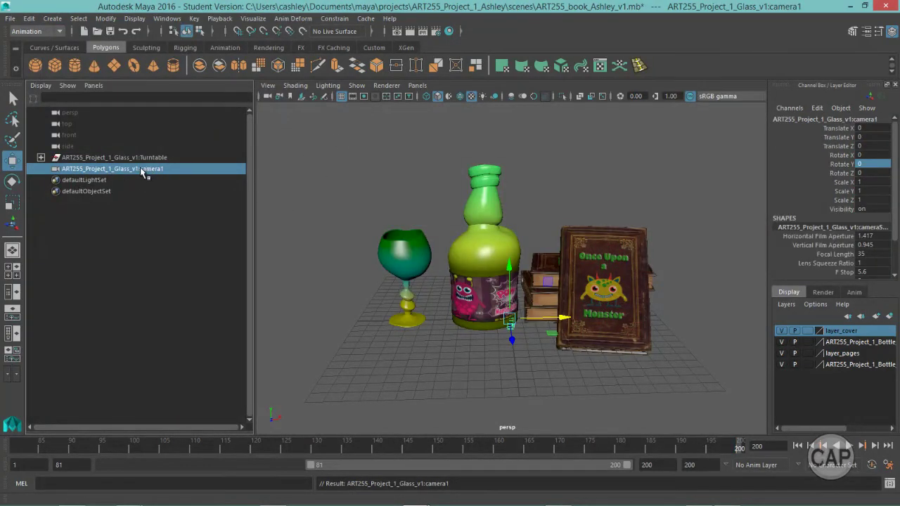
Rename the new camera1 to render_cam in the Outliner.
double_click(99, 170)
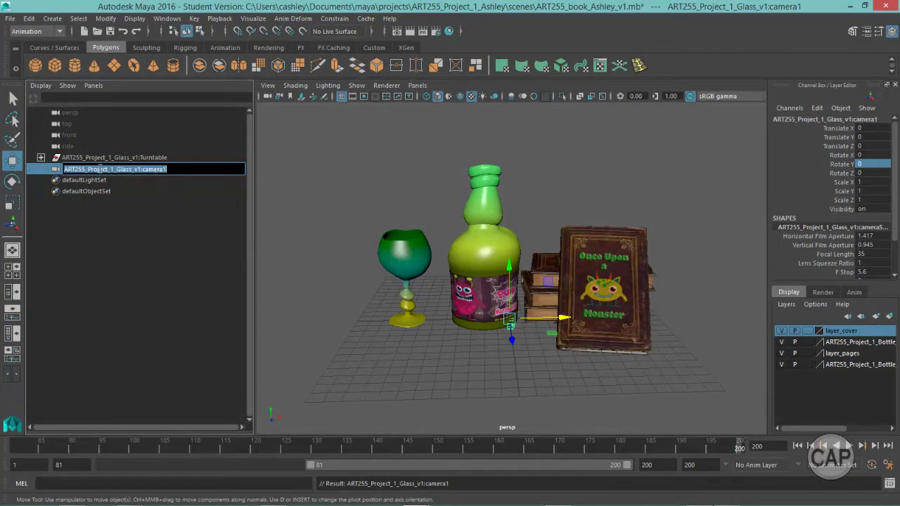
type("render_")
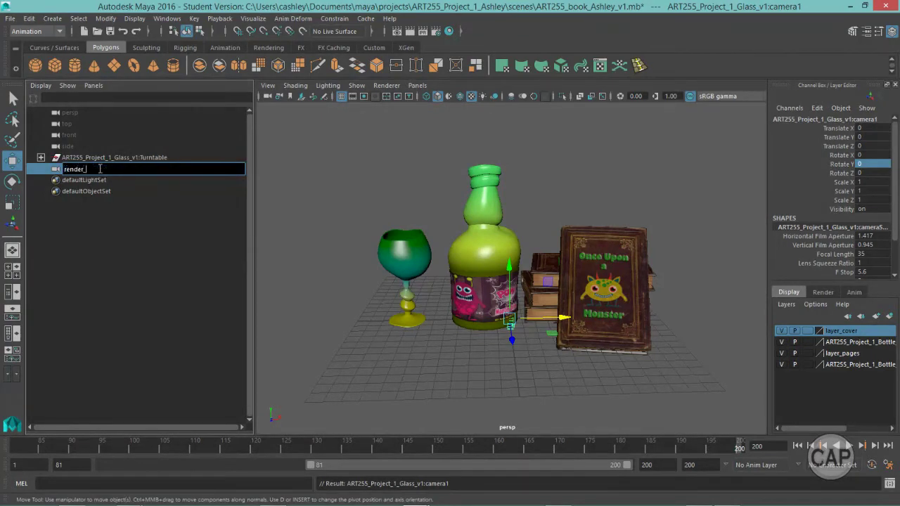
type("cam")
key("Return")
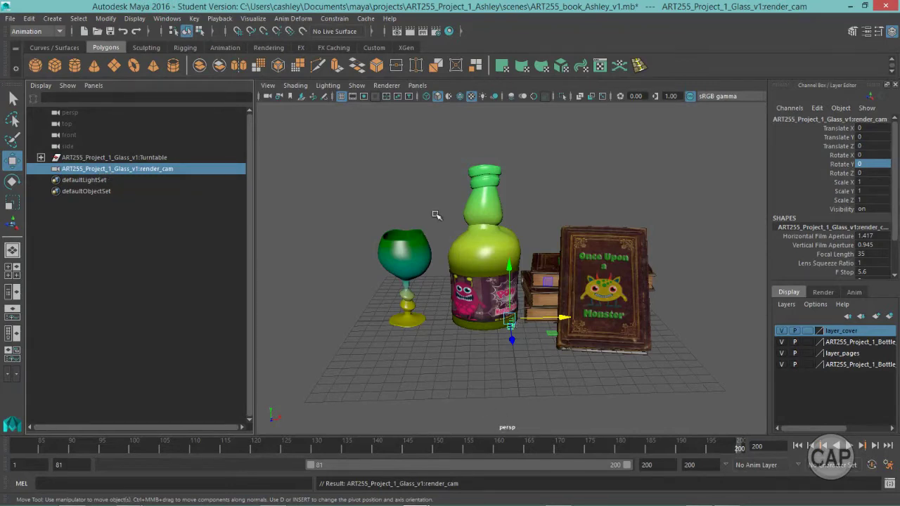
left_click_drag(477, 382, 423, 391, "alt")
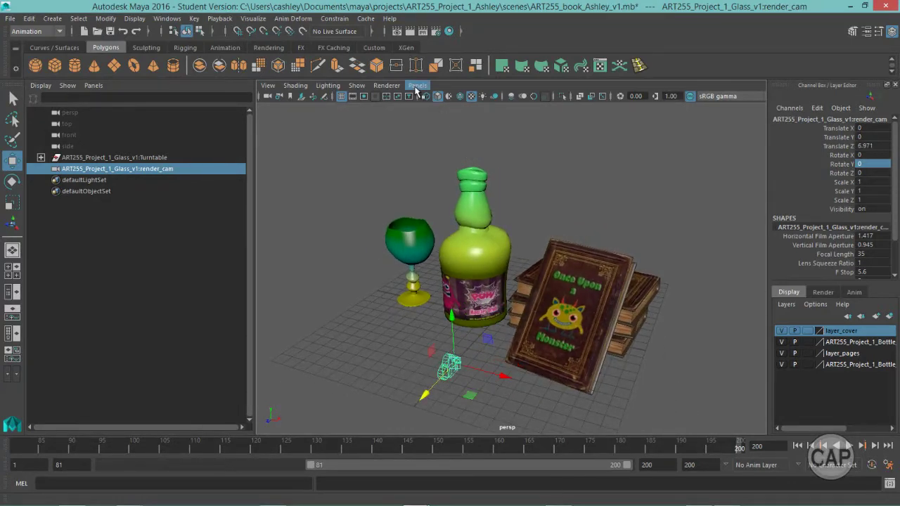
Look through render_cam and dolly it back to frame the glass, bottle and book.
left_click(417, 85)
mouse_move(423, 99)
left_click(565, 97)
scroll(613, 343, "down", 8)
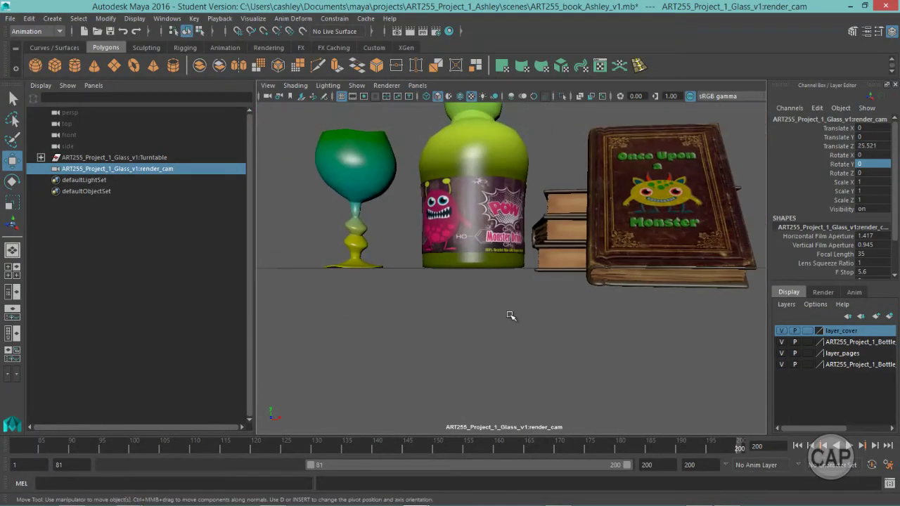
mouse_move(498, 345)
left_mouse_down("alt")
mouse_move(495, 362)
mouse_move(495, 340)
left_mouse_up("alt")
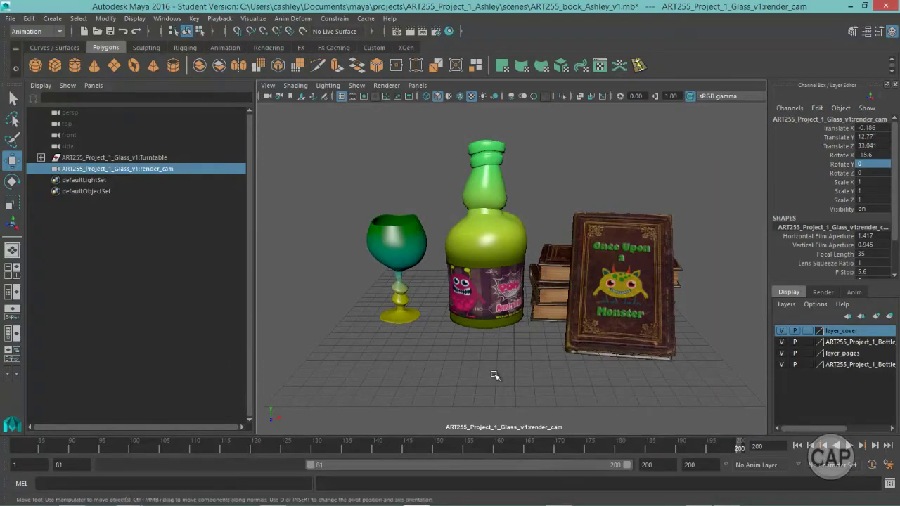
Set the playback range to frames 1–120 and tumble render_cam to reframe the objects.
left_click_drag(739, 446, 17, 441)
left_click_drag(597, 420, 484, 382, "alt")
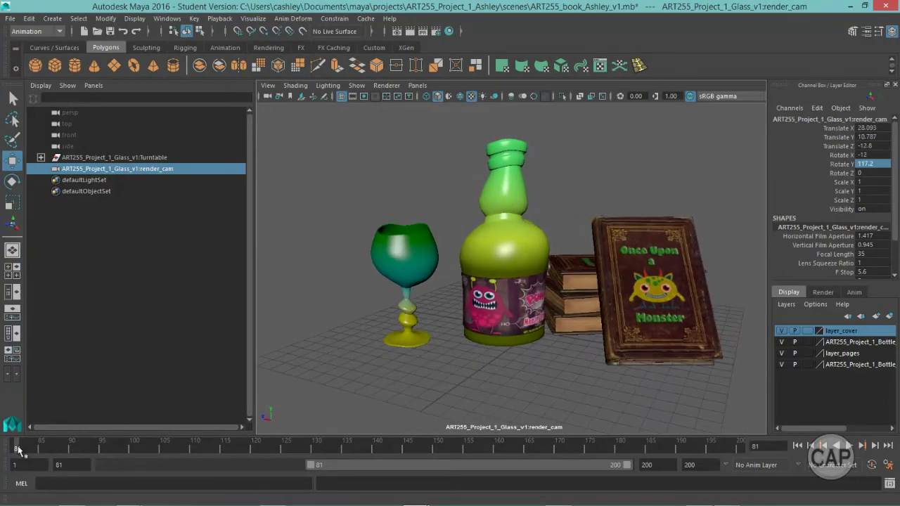
left_click_drag(310, 462, 296, 462)
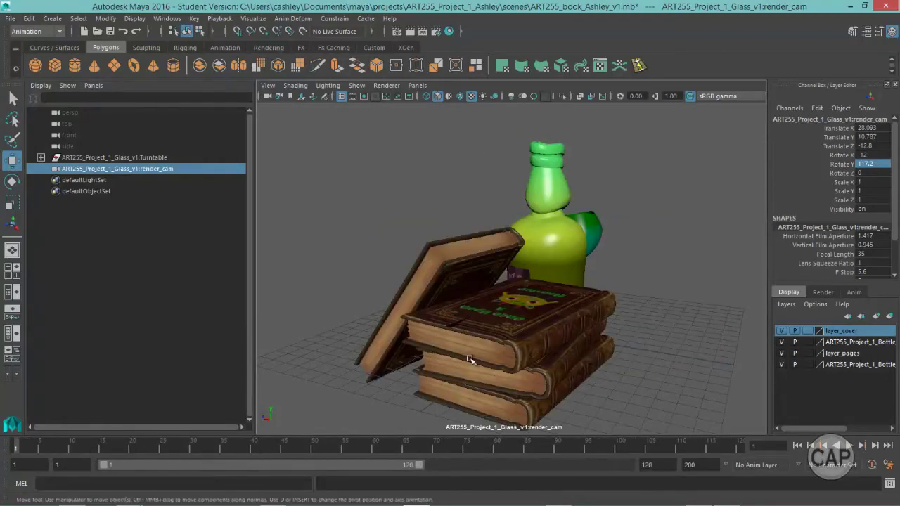
left_click_drag(534, 352, 567, 345, "alt")
middle_click_drag(567, 345, 565, 352, "alt")
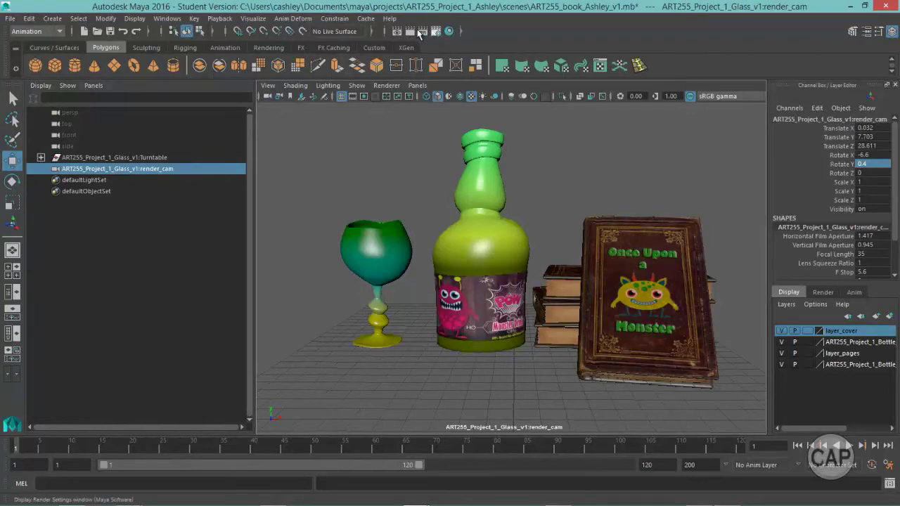
Open Render Settings and keep Maya Software as the renderer.
left_click(436, 31)
left_click_drag(313, 52, 406, 35)
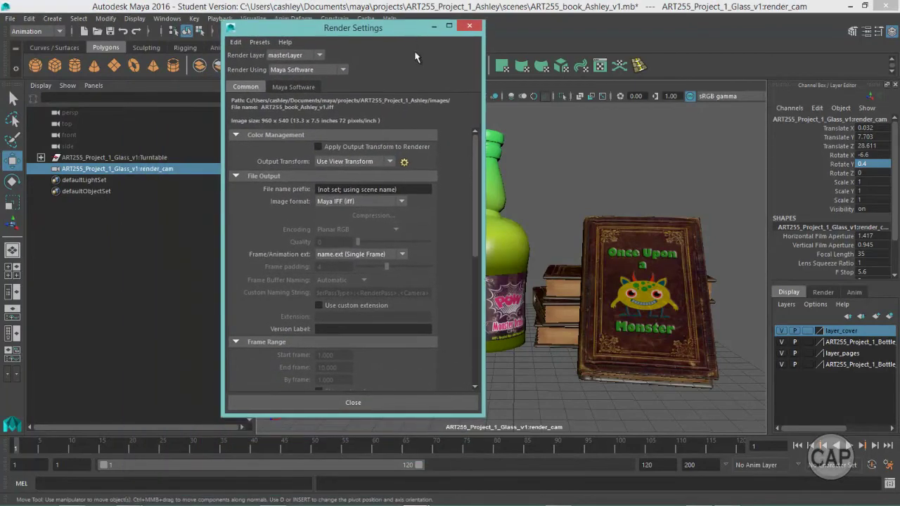
left_click(290, 69)
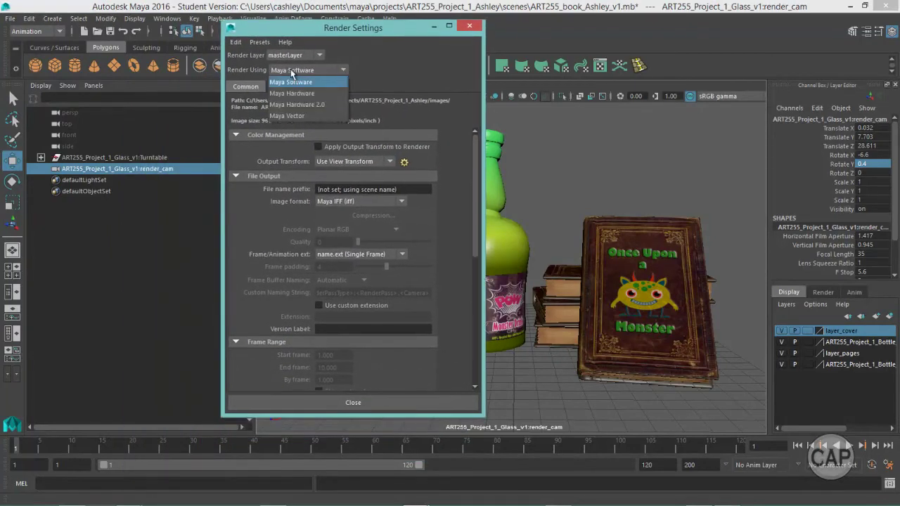
left_click(326, 69)
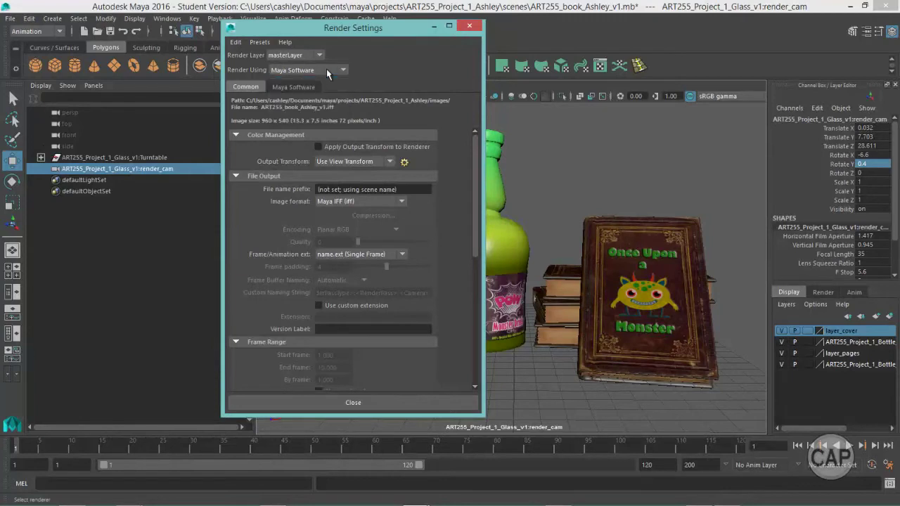
Set the image format to Quicktime Movie (mov) and the End frame to 200.
left_click(365, 203)
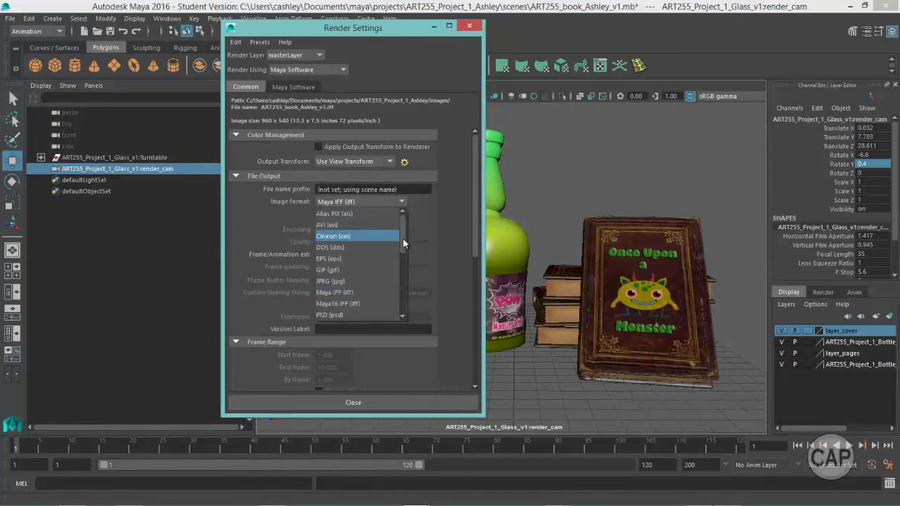
left_click_drag(402, 238, 403, 272)
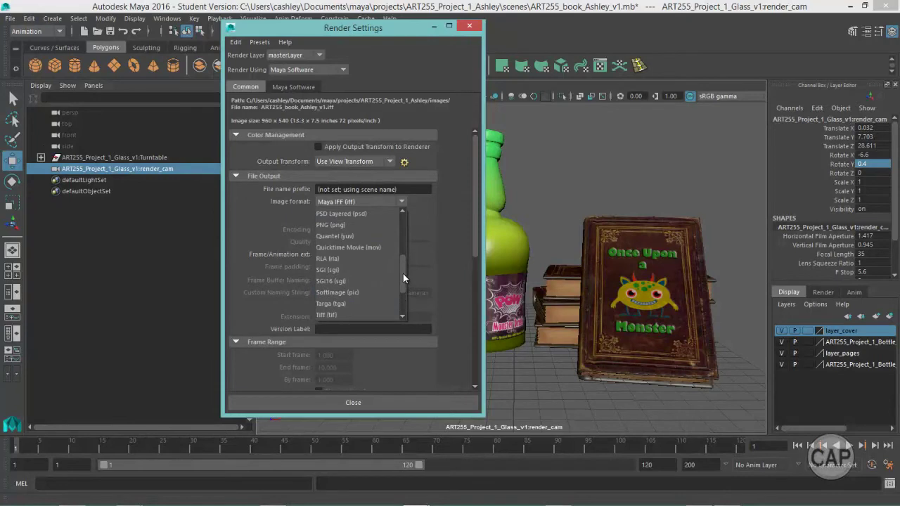
left_click(360, 249)
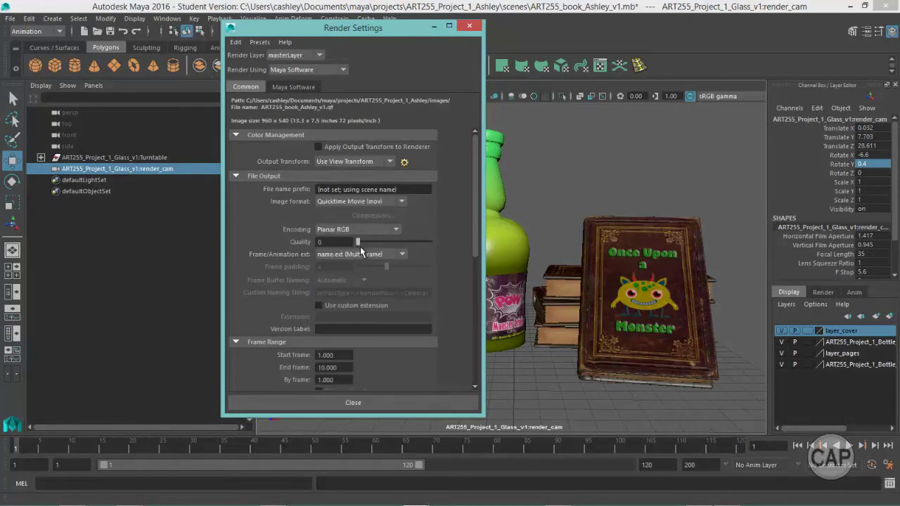
left_click_drag(476, 201, 474, 254)
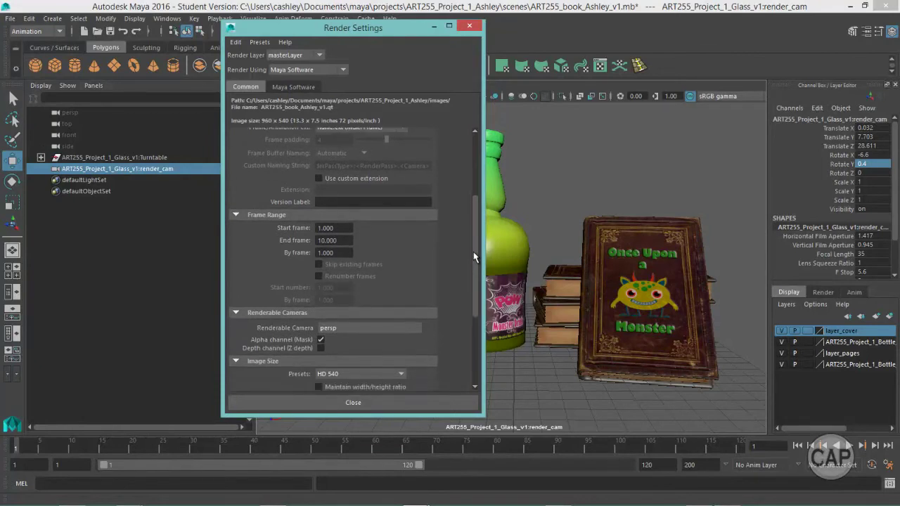
double_click(336, 236)
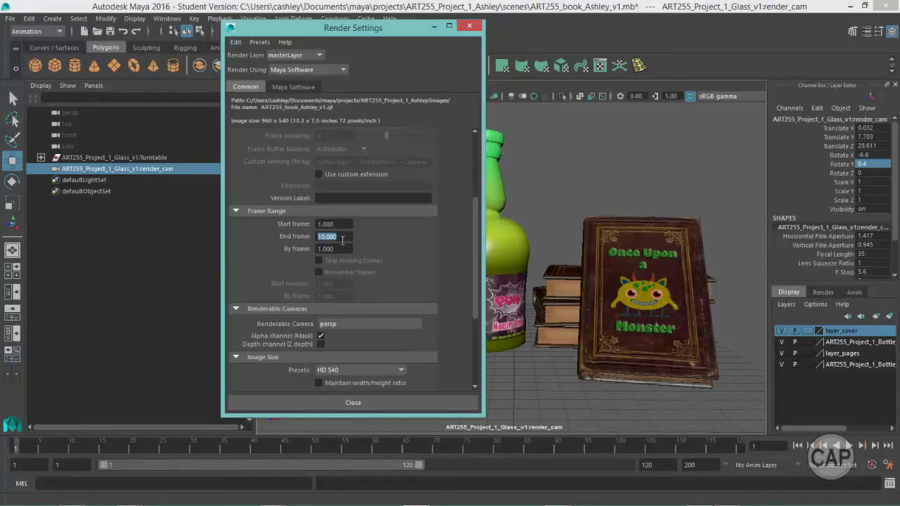
type("20")
left_click_drag(473, 218, 472, 271)
Render through render_cam at the HD 540 (960×540) preset.
left_click(345, 205)
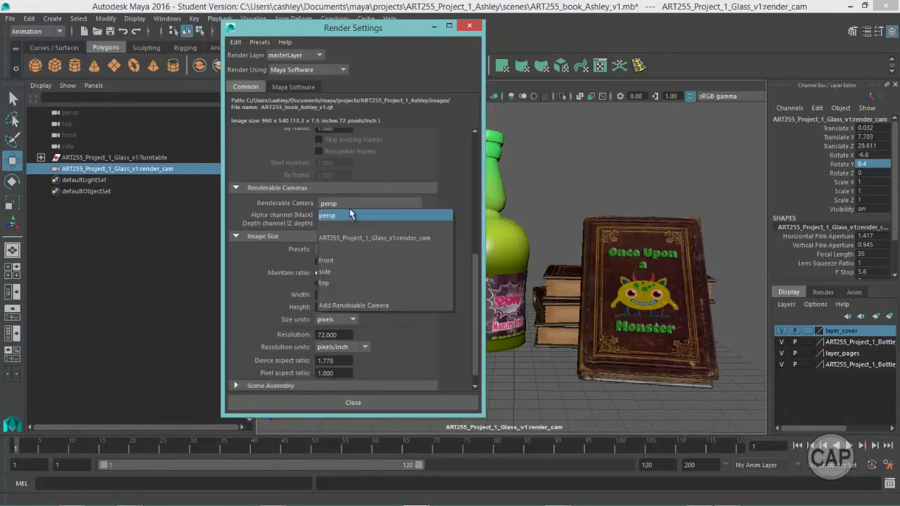
left_click(356, 237)
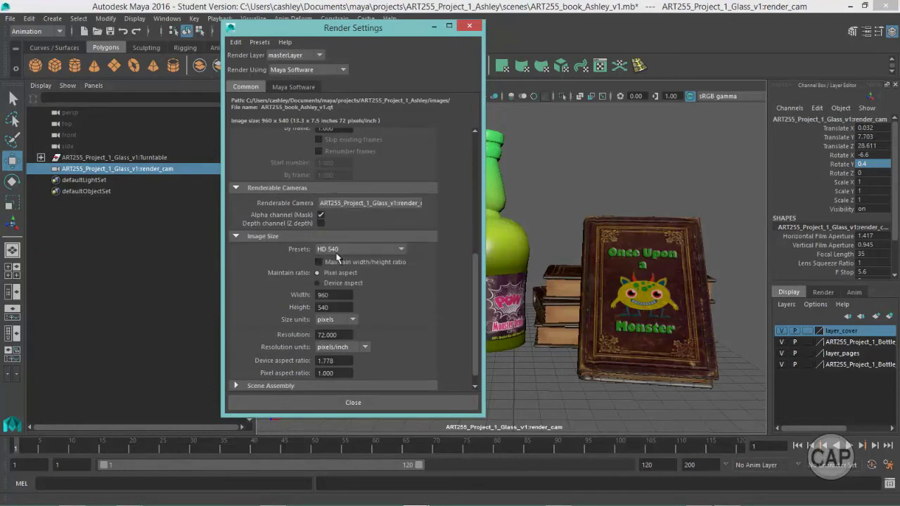
left_click(348, 249)
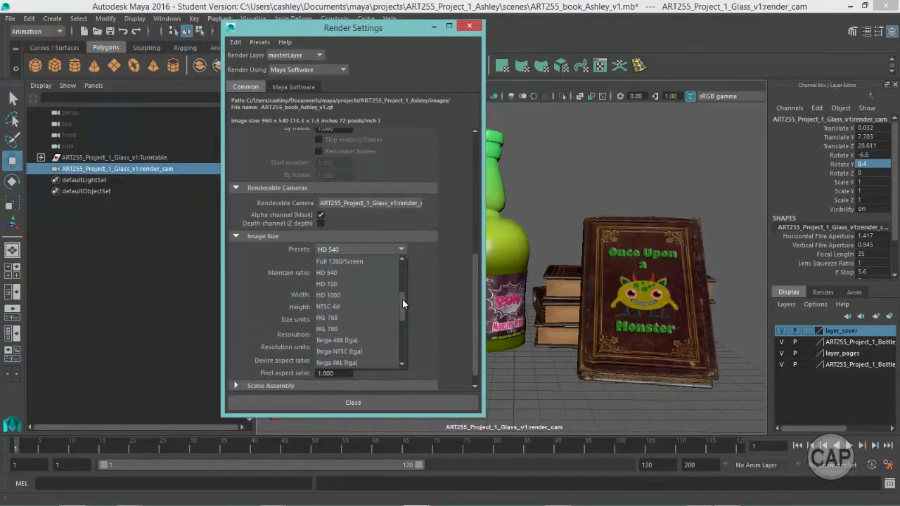
left_click_drag(402, 300, 402, 302)
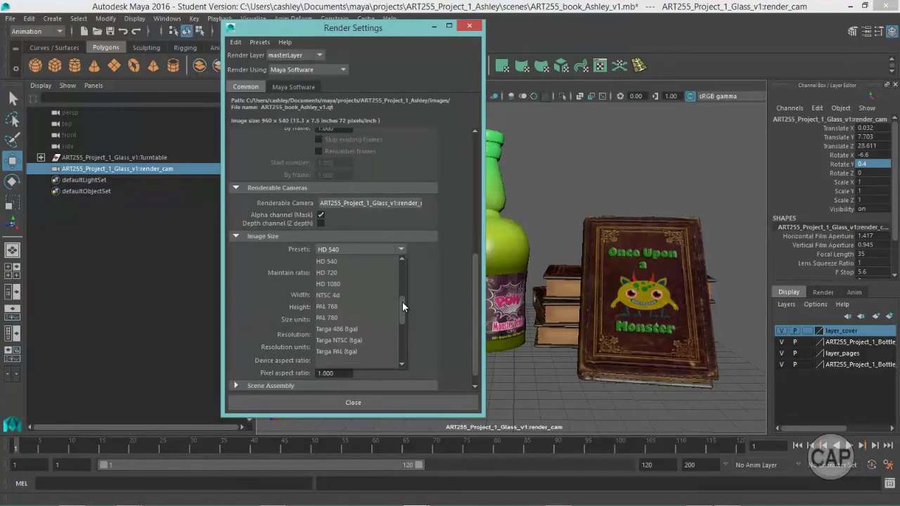
left_click(340, 261)
left_click_drag(475, 273, 474, 285)
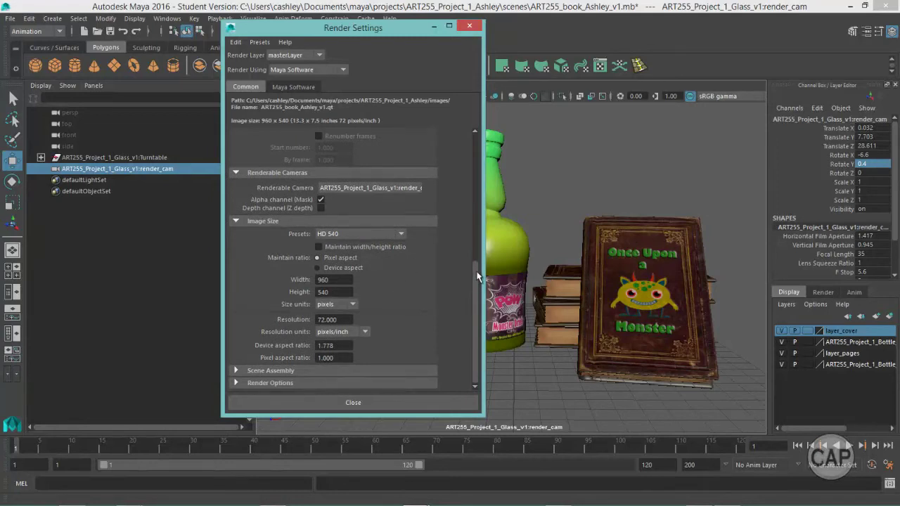
left_click_drag(476, 301, 480, 170)
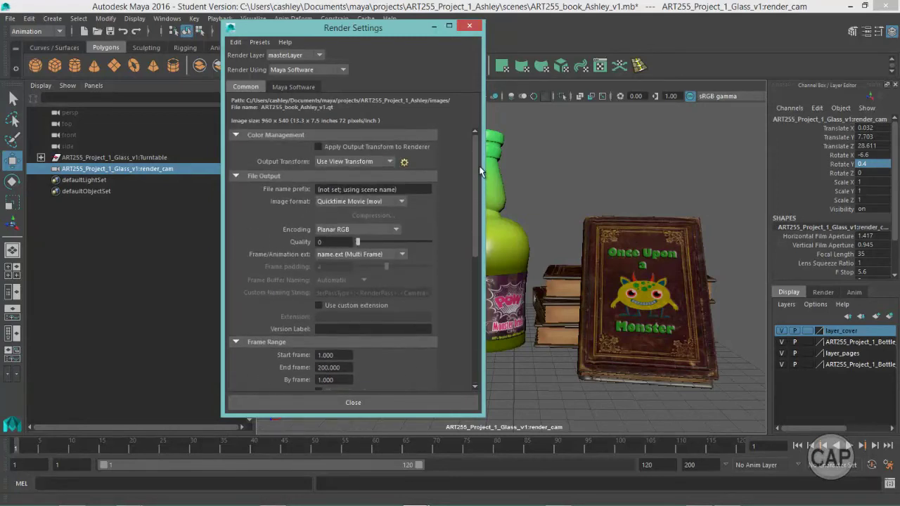
Keep Low edge anti-aliasing quality on the Maya Software tab.
left_click(293, 87)
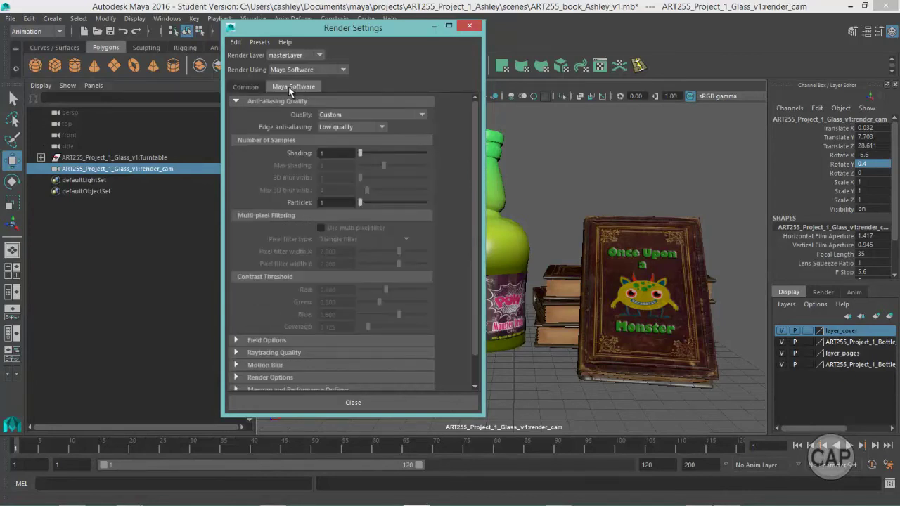
left_click(329, 128)
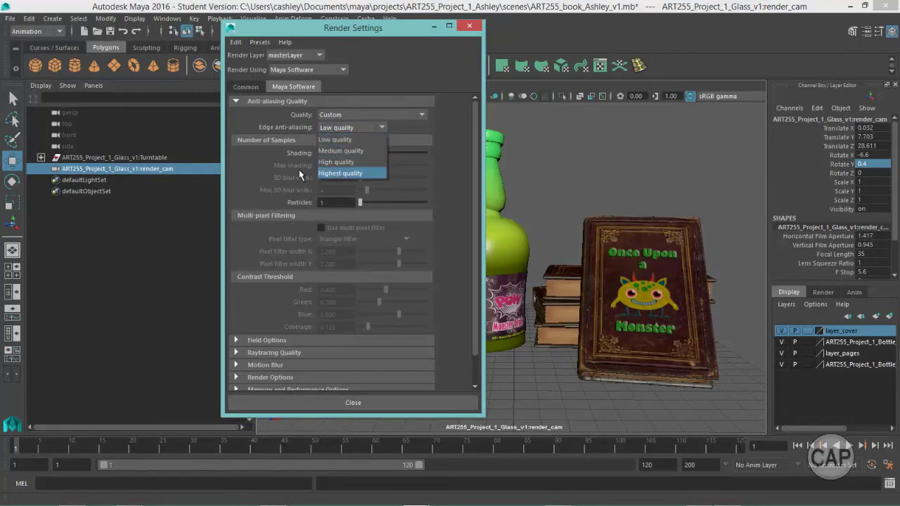
left_click(454, 127)
Enable Raytracing under Raytracing Quality and close Render Settings.
scroll(475, 140, "down", 2)
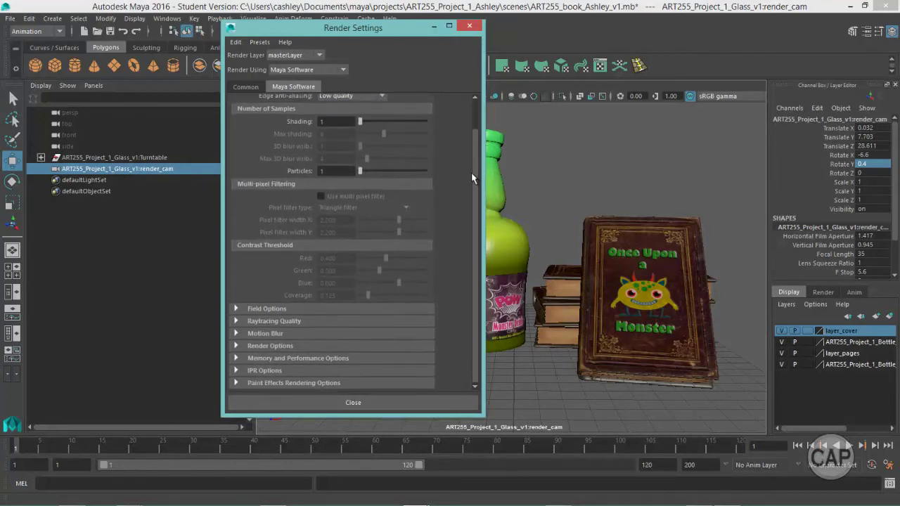
left_click(280, 322)
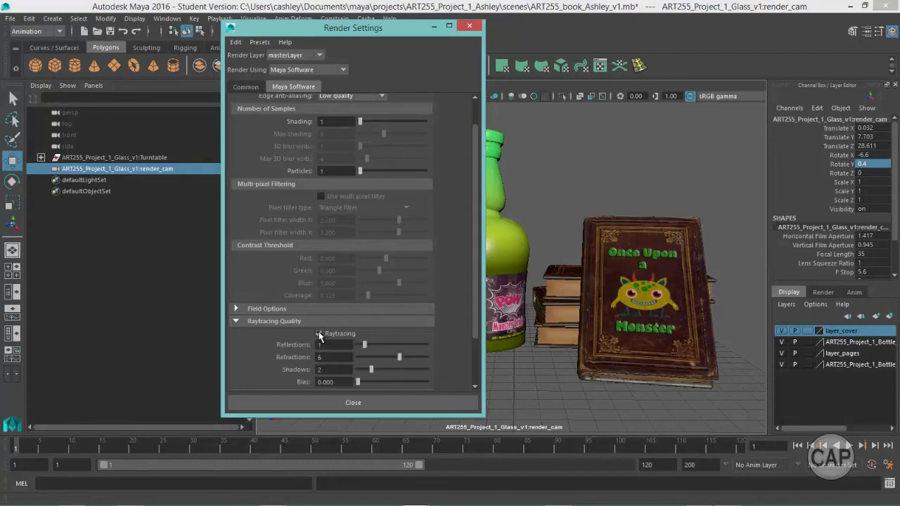
left_click(320, 334)
left_click_drag(475, 252, 469, 301)
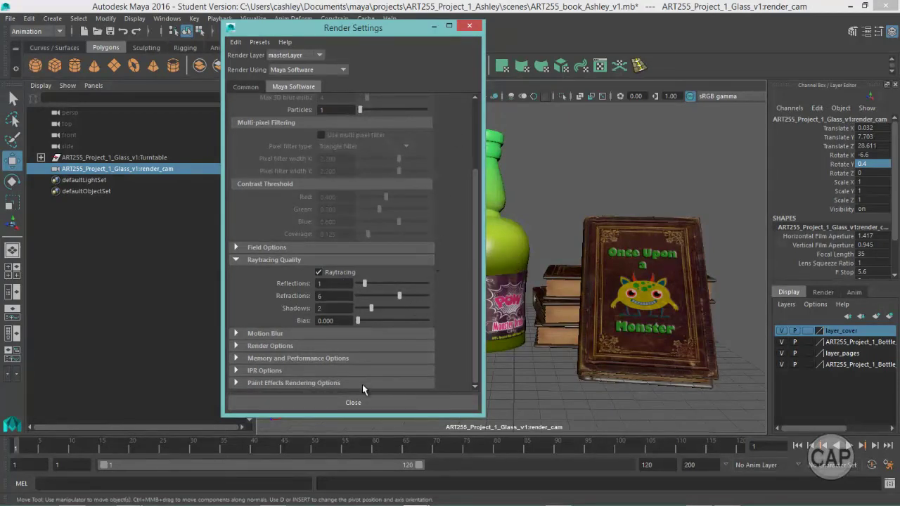
left_click(351, 402)
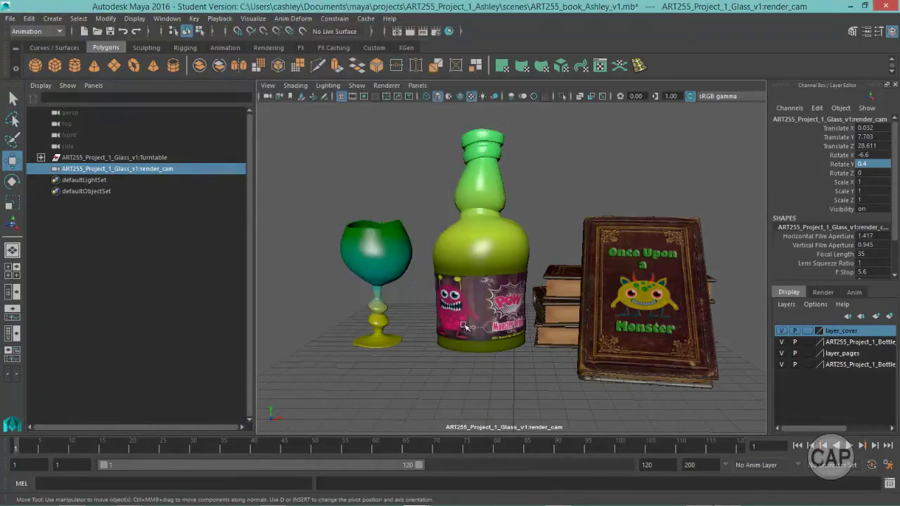
Show the 960×540 resolution gate and reframe render_cam to Translate Y 9.089, Z 29.569, Rotate X -7.8.
left_click(364, 97)
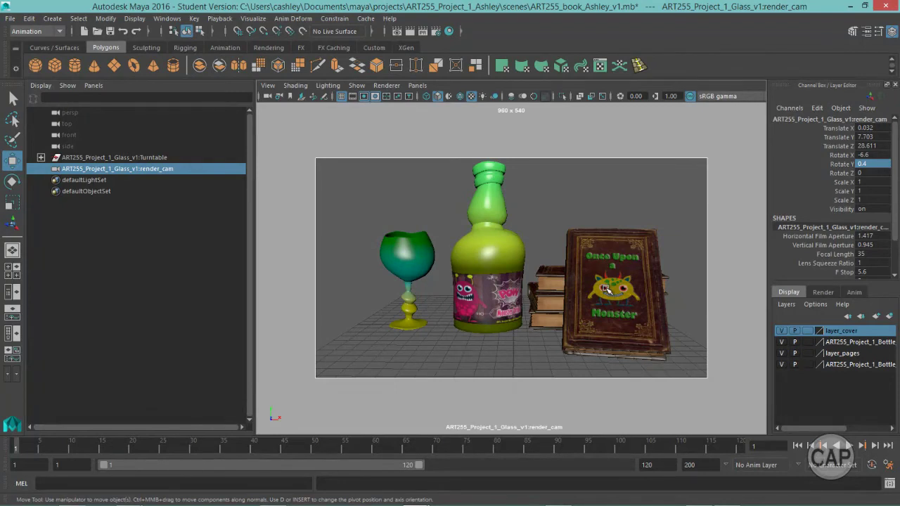
middle_click_drag(606, 288, 603, 300, "alt")
left_click_drag(586, 318, 585, 314, "alt")
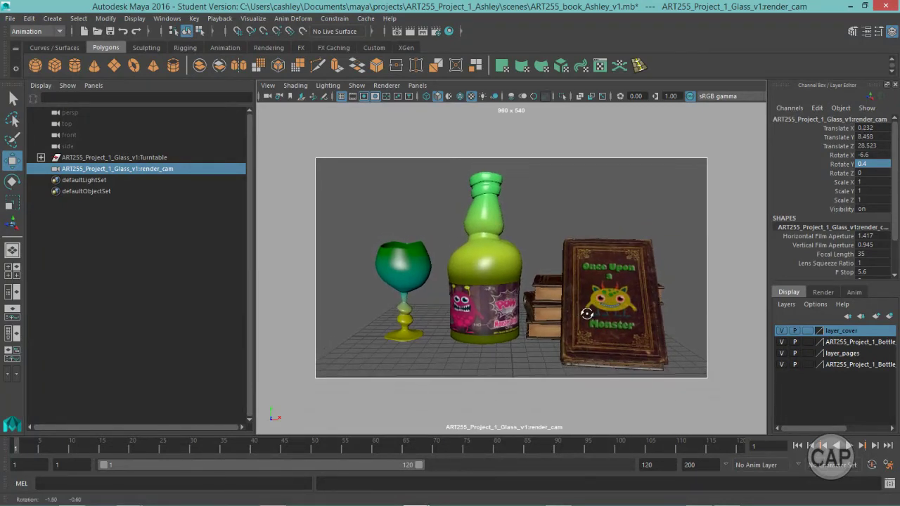
left_click_drag(586, 314, 587, 307, "alt")
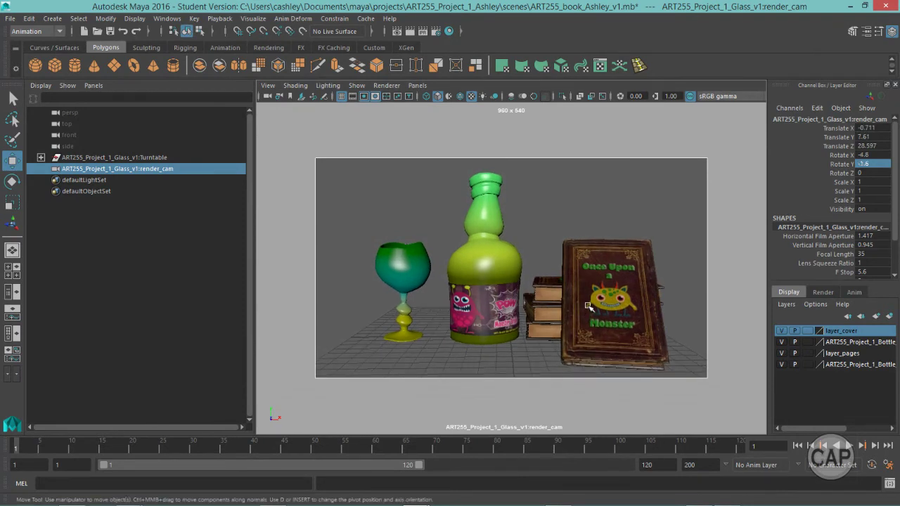
middle_click_drag(588, 307, 589, 310, "alt")
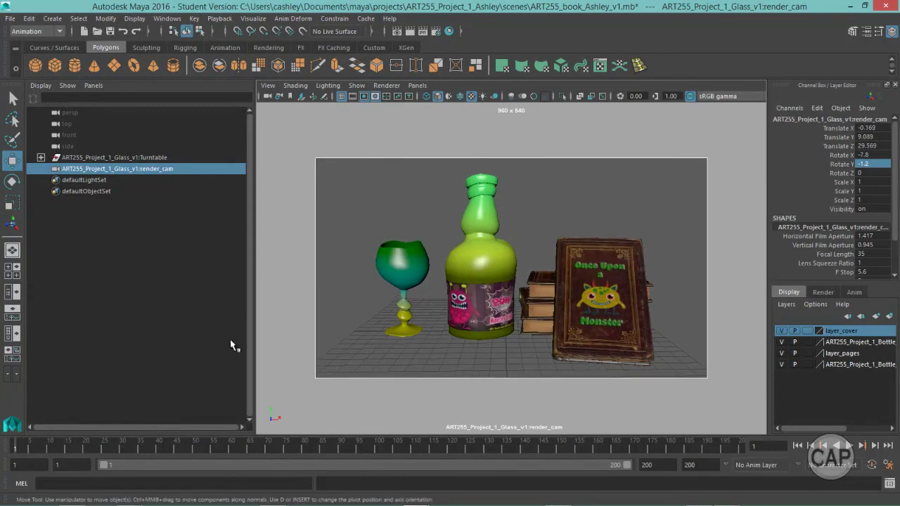
Save the scene as ART255_turntable_v1, continuing past the Student Version prompt.
left_click(10, 19)
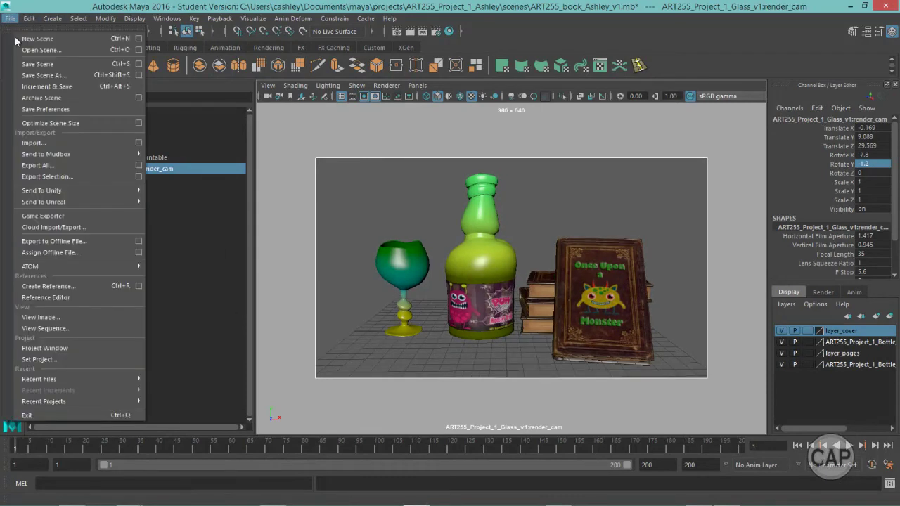
left_click(44, 75)
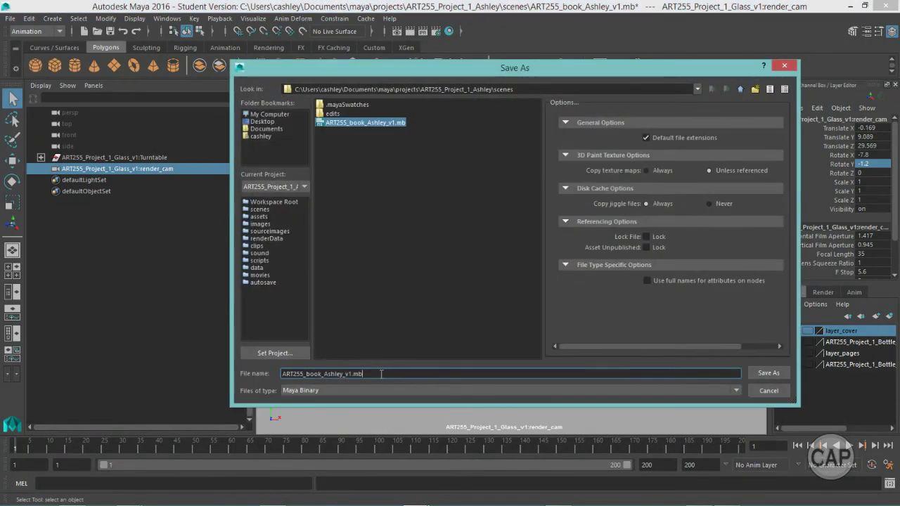
left_click_drag(381, 374, 306, 374)
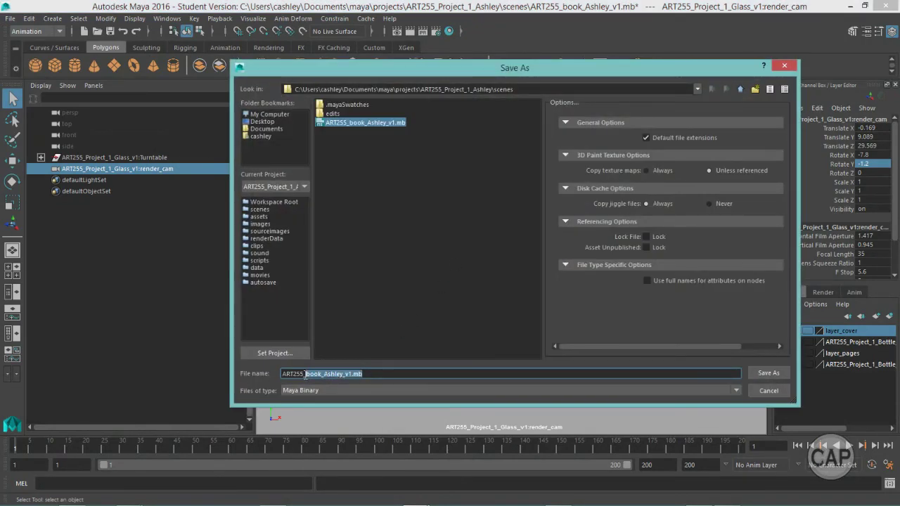
type("Turnta")
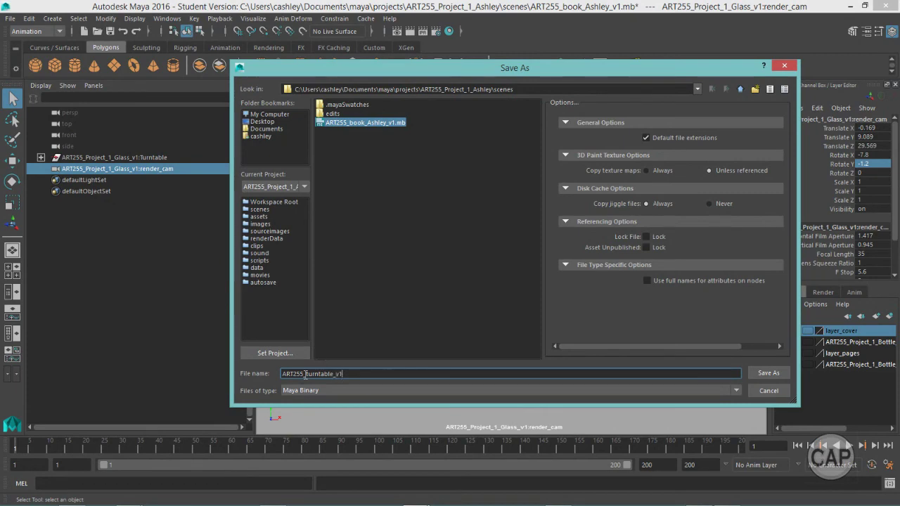
type("_v1")
key("Return")
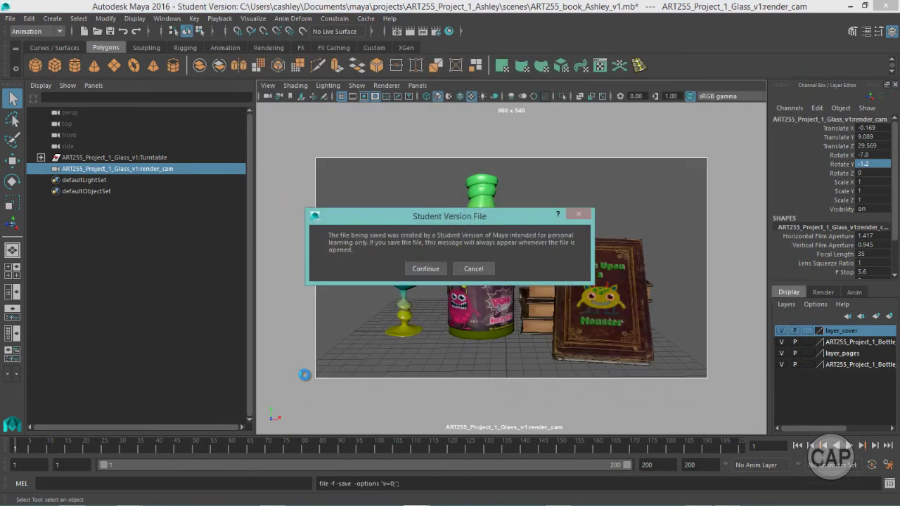
left_click(425, 268)
key("w")
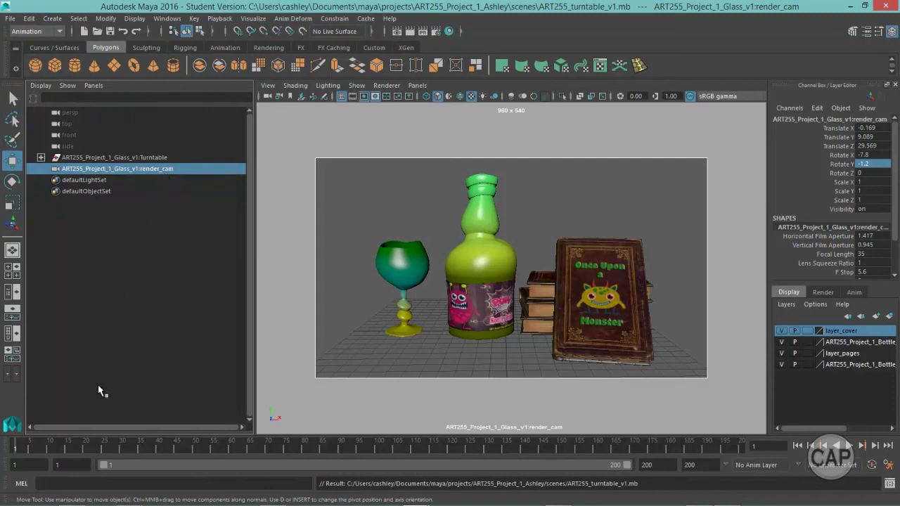
Key all render_cam channels at frame 1, then play back to preview the camera.
key("alt+v")
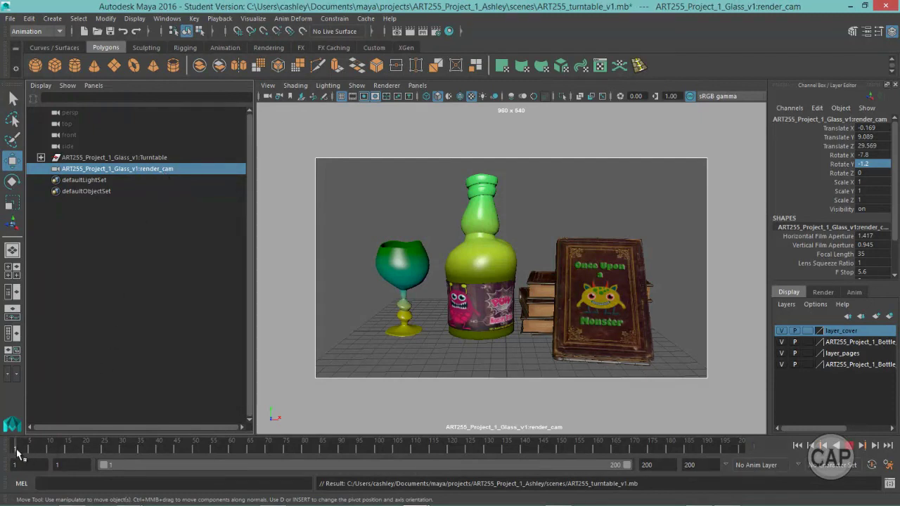
left_click(17, 450)
key("s")
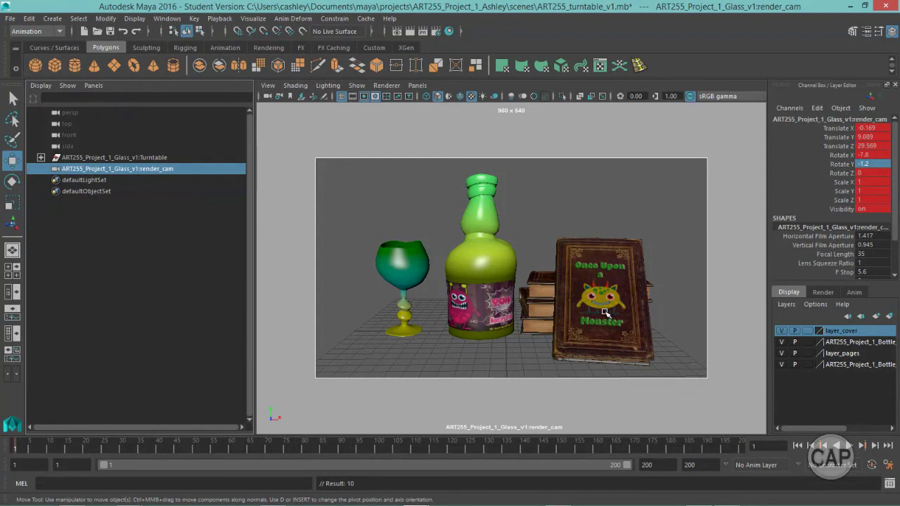
left_click_drag(605, 310, 477, 308, "alt")
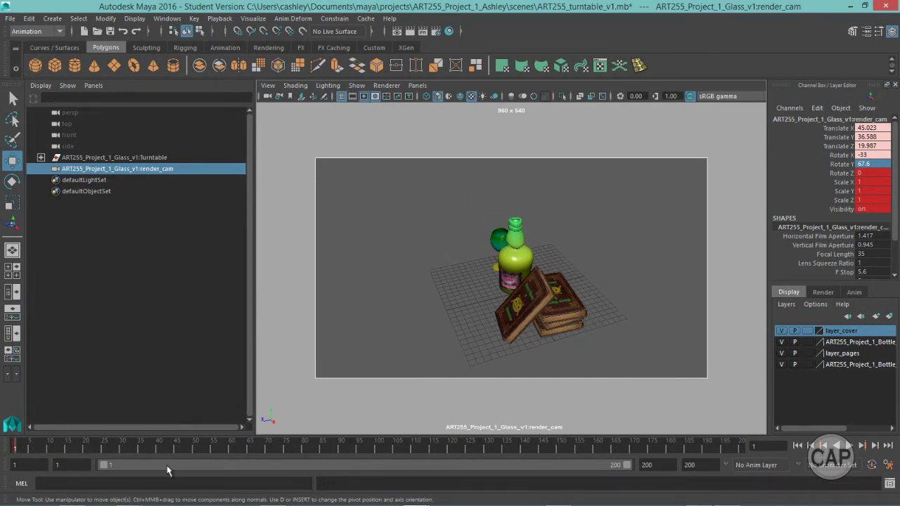
key("alt+v")
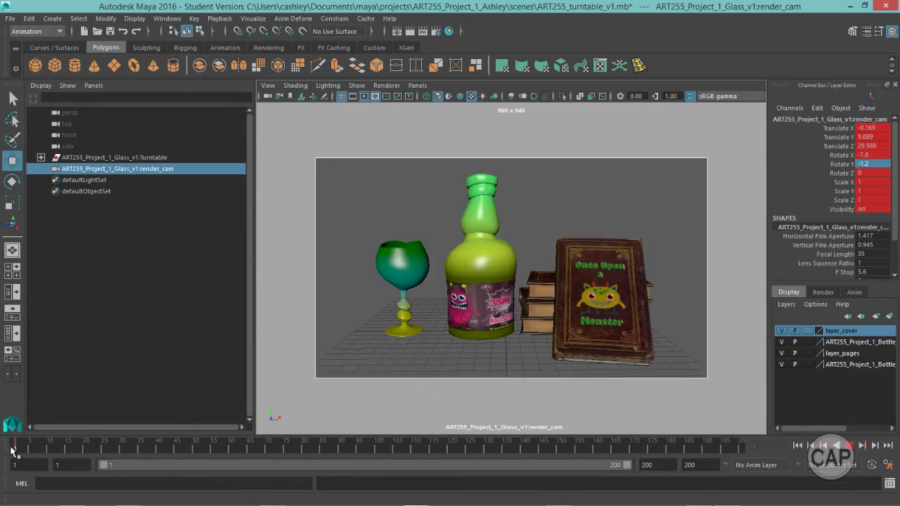
left_click(10, 452)
key("alt+v")
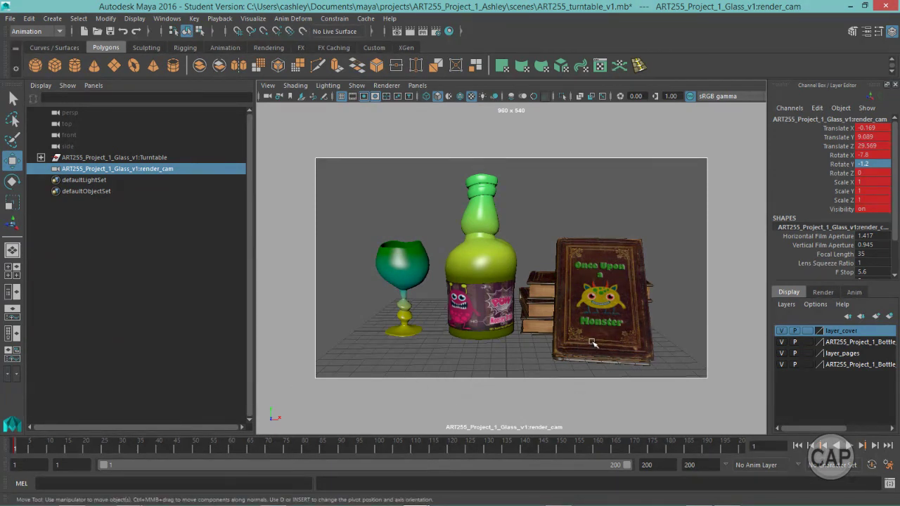